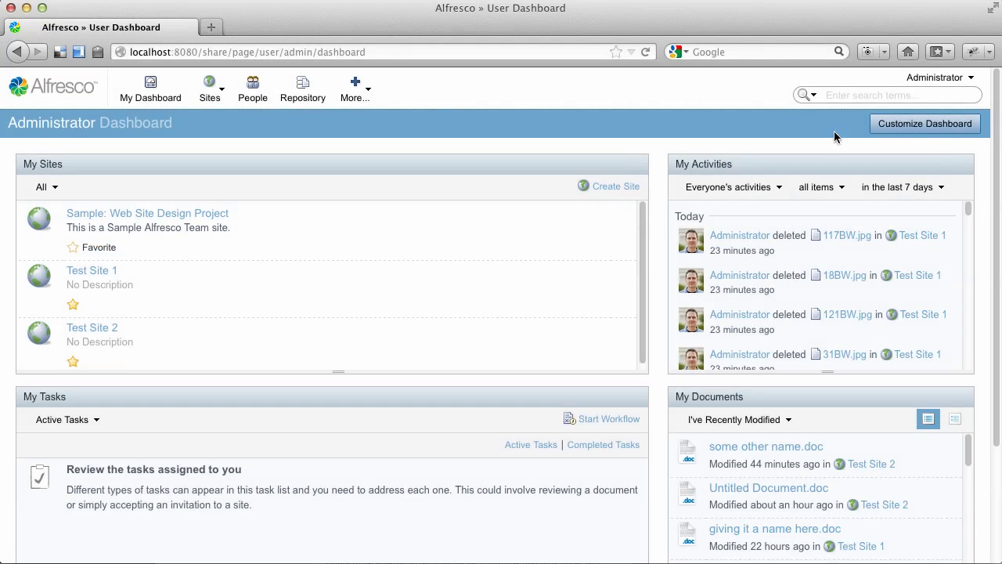
Change the dashboard layout to Three columns: wide centre.
click(917, 129)
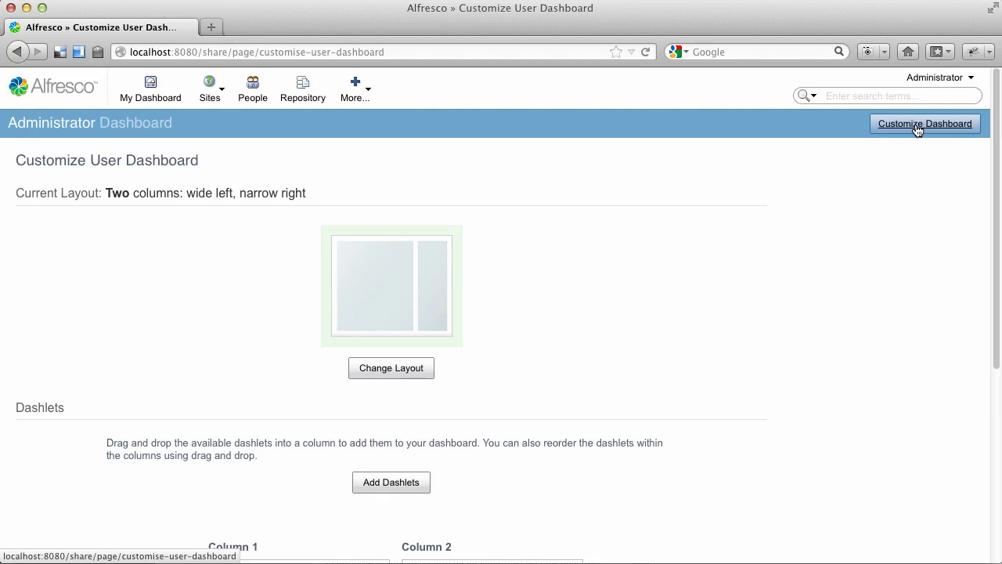
click(403, 365)
scroll(417, 362, down, 3)
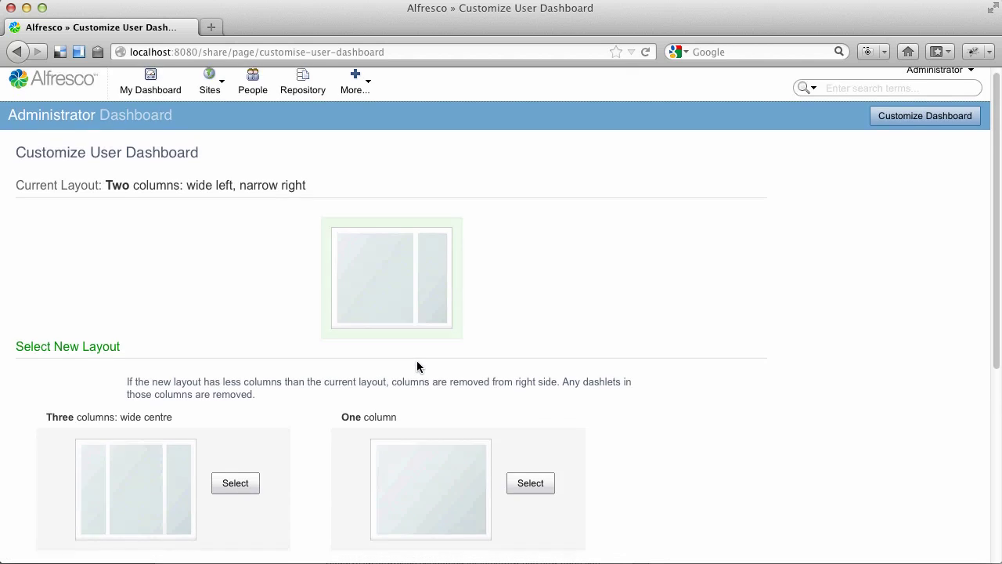
click(236, 377)
Add the Saved Search dashlet to Column 3 and save the dashboard.
click(377, 374)
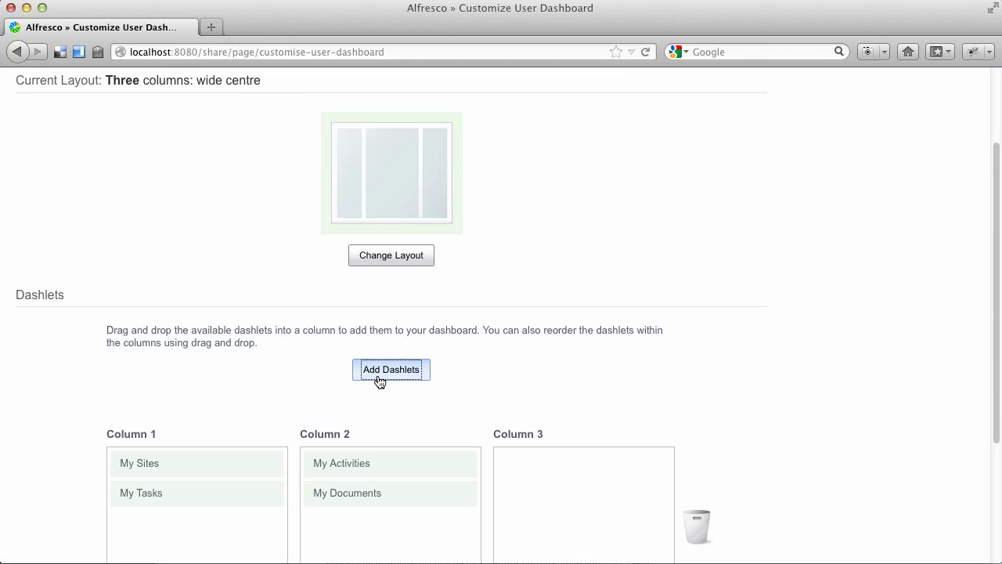
scroll(378, 380, down, 2)
scroll(377, 380, down, 1)
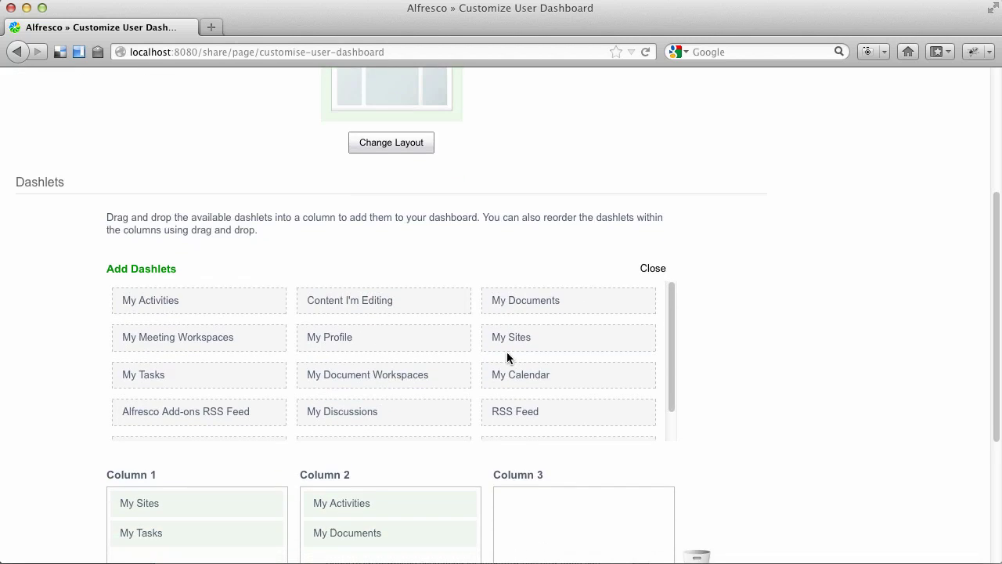
scroll(507, 351, down, 1)
drag(248, 414, 586, 504)
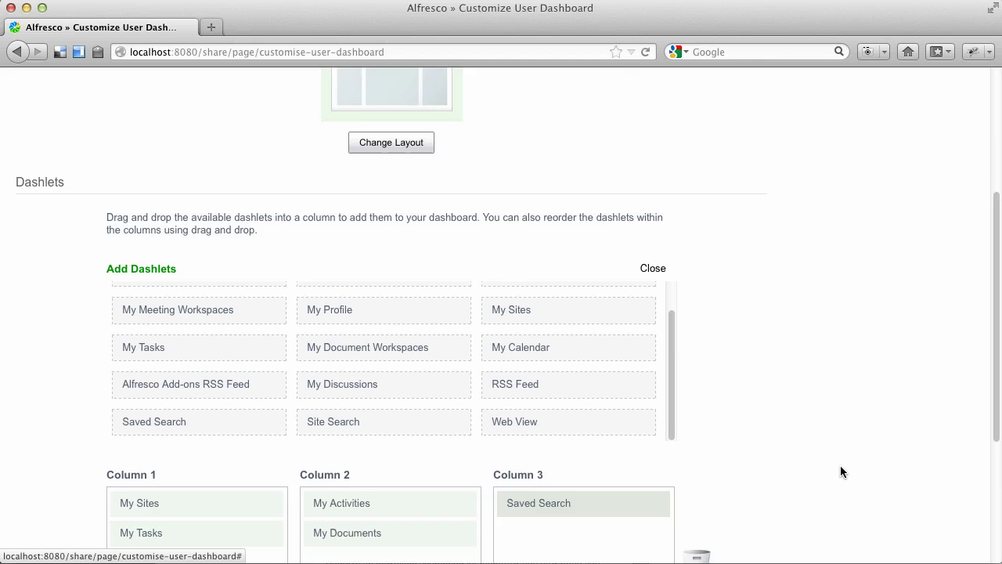
scroll(841, 470, down, 5)
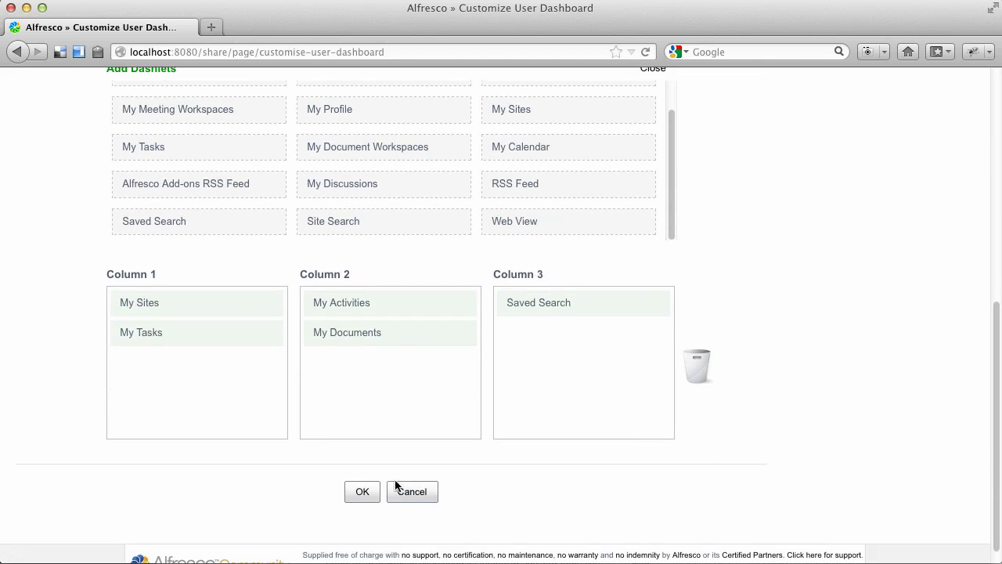
click(362, 492)
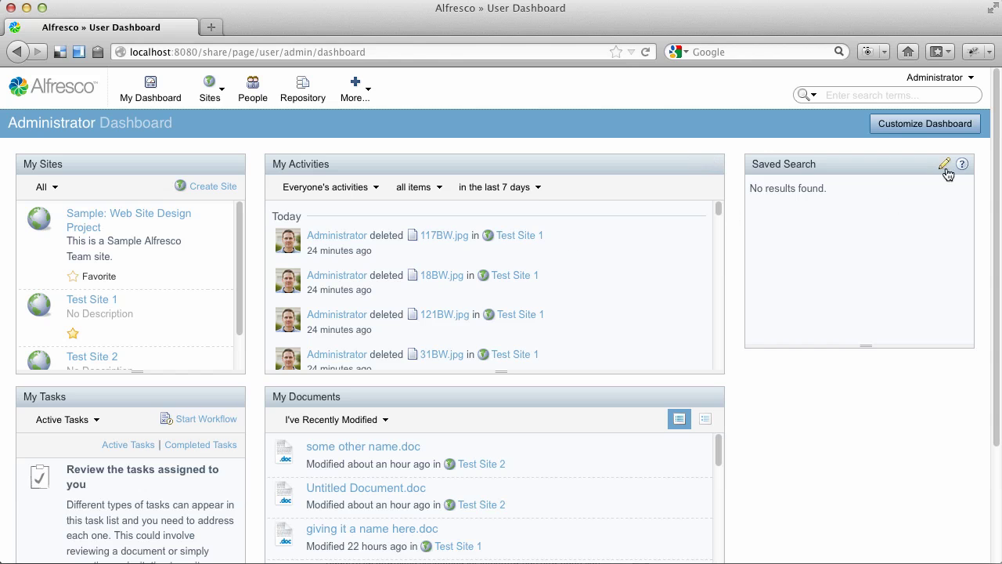
Give the Saved Search dashlet search term 'whitepaper' and title 'Whitepapers'.
click(943, 167)
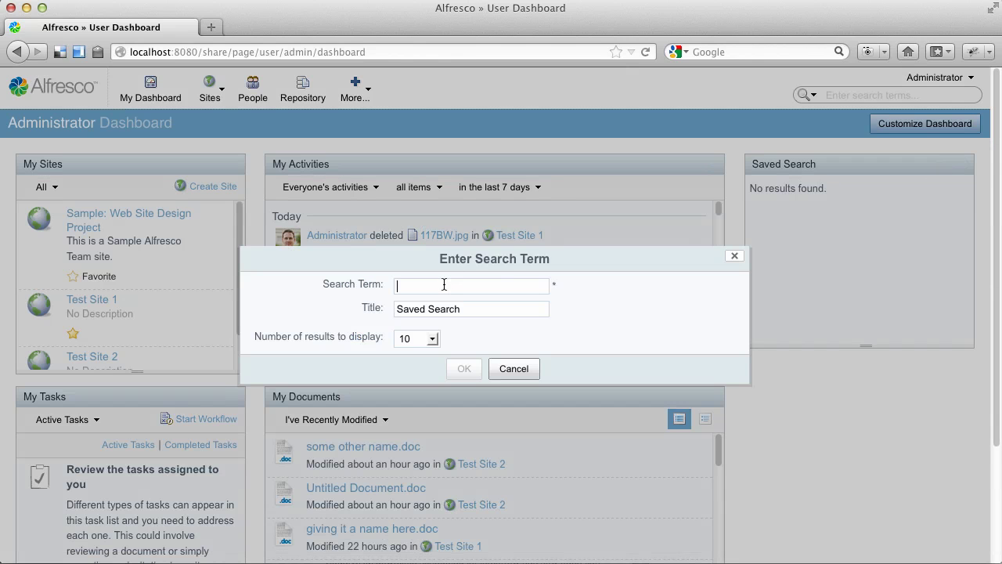
text(whitepaper)
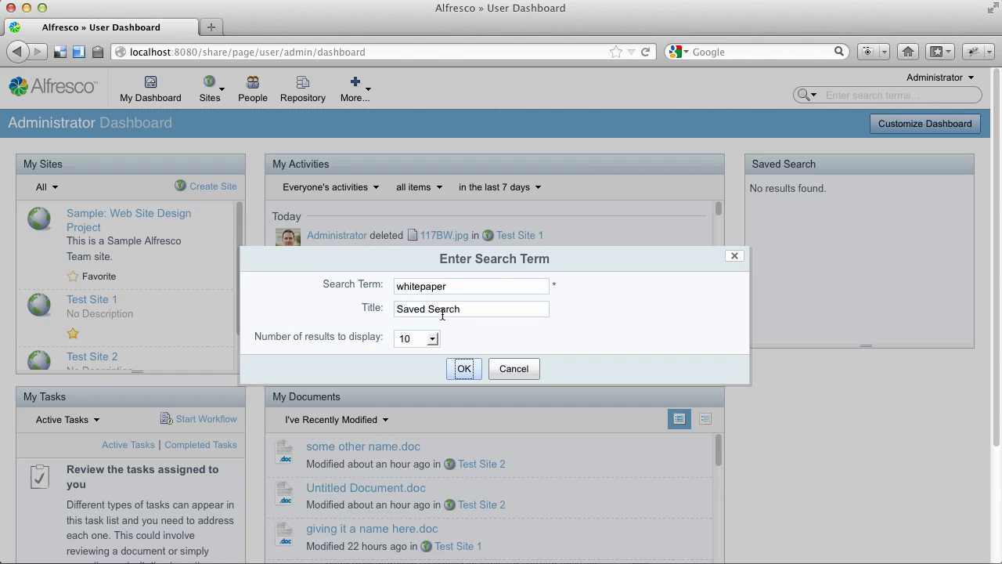
drag(460, 307, 379, 306)
key(Left)
key(super+a)
text(Whitep)
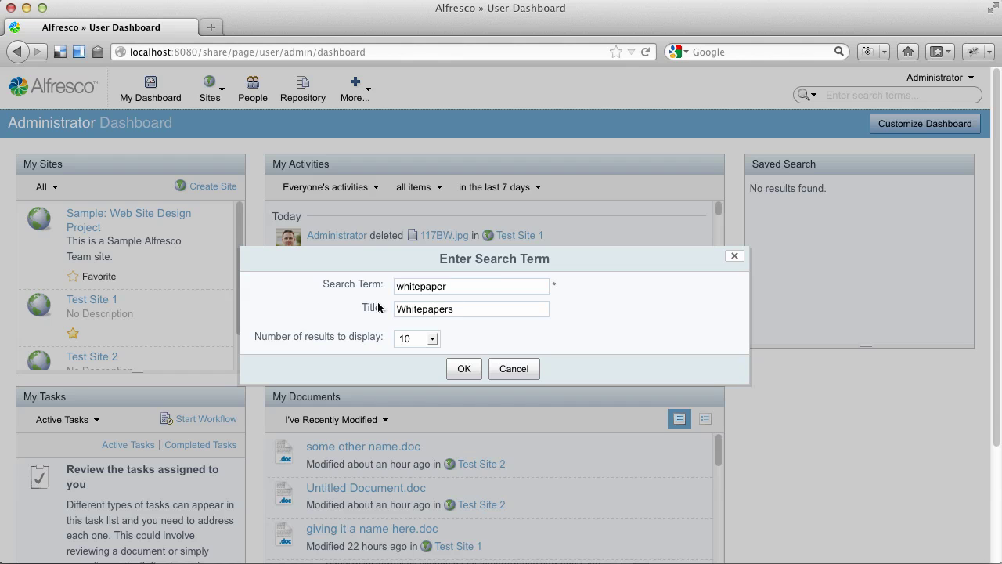
click(464, 368)
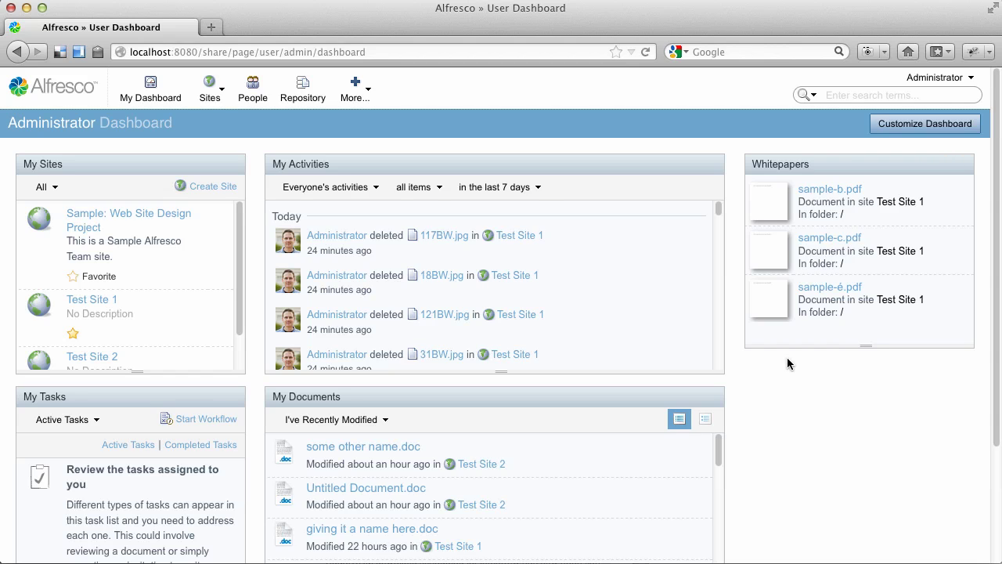
Place a Site Search dashlet at the top of Column 3, above Whitepapers, and save.
click(924, 125)
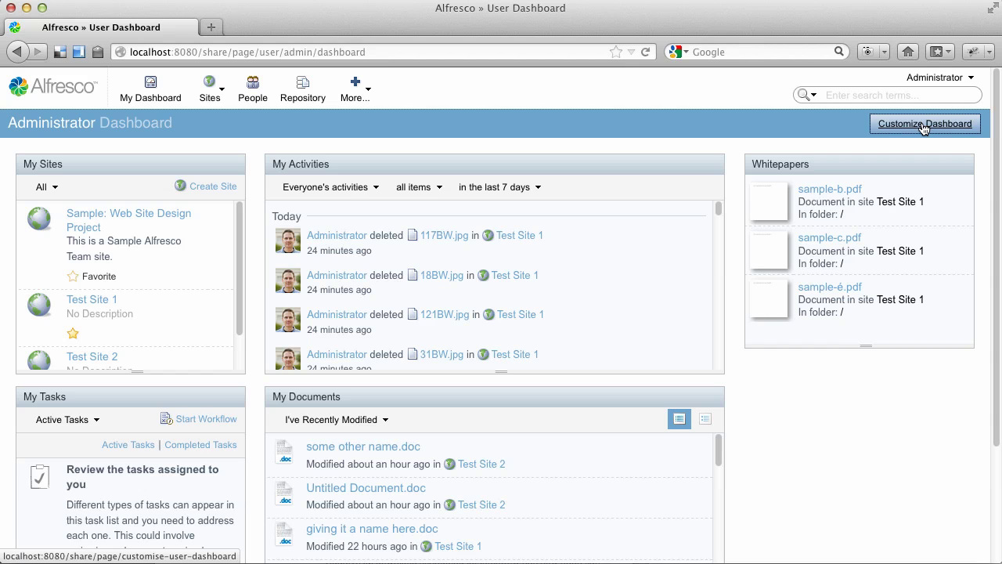
scroll(588, 270, down, 5)
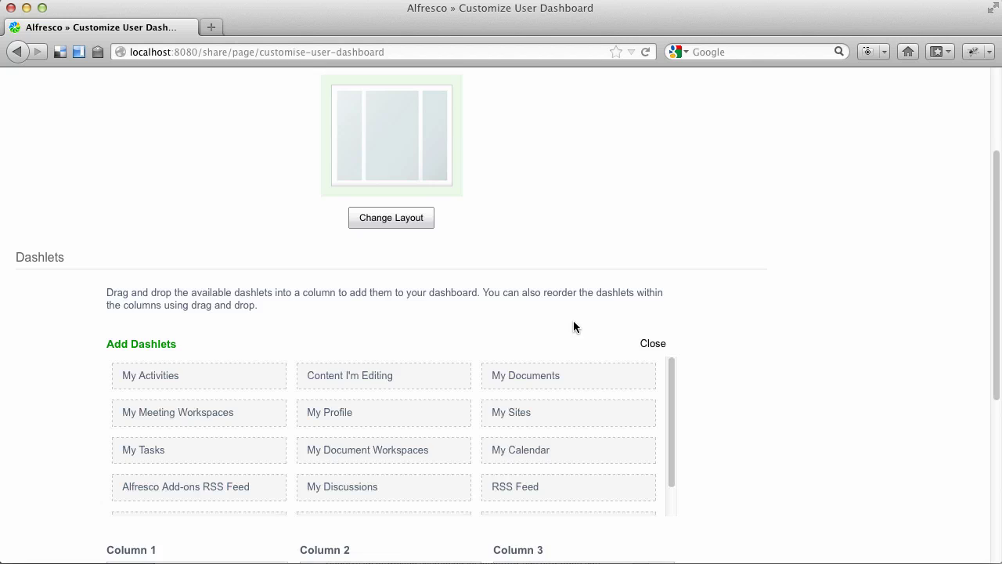
scroll(573, 321, down, 4)
drag(666, 294, 669, 335)
drag(362, 347, 560, 422)
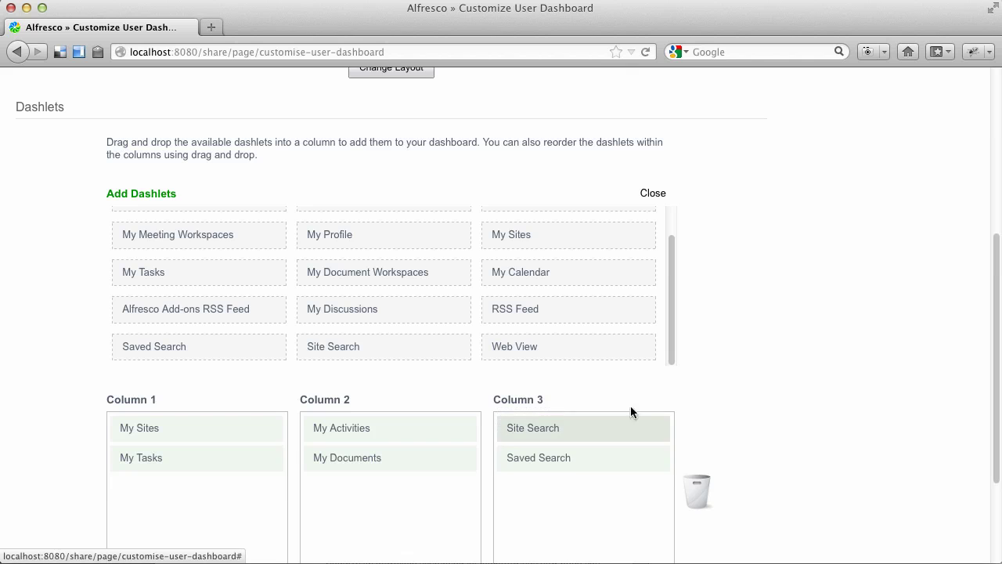
scroll(805, 399, down, 4)
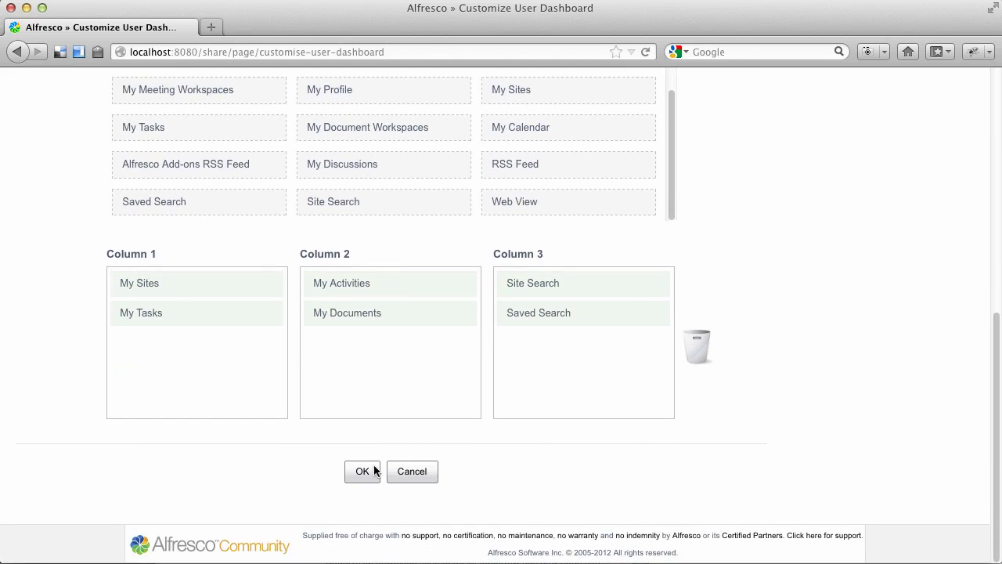
click(364, 472)
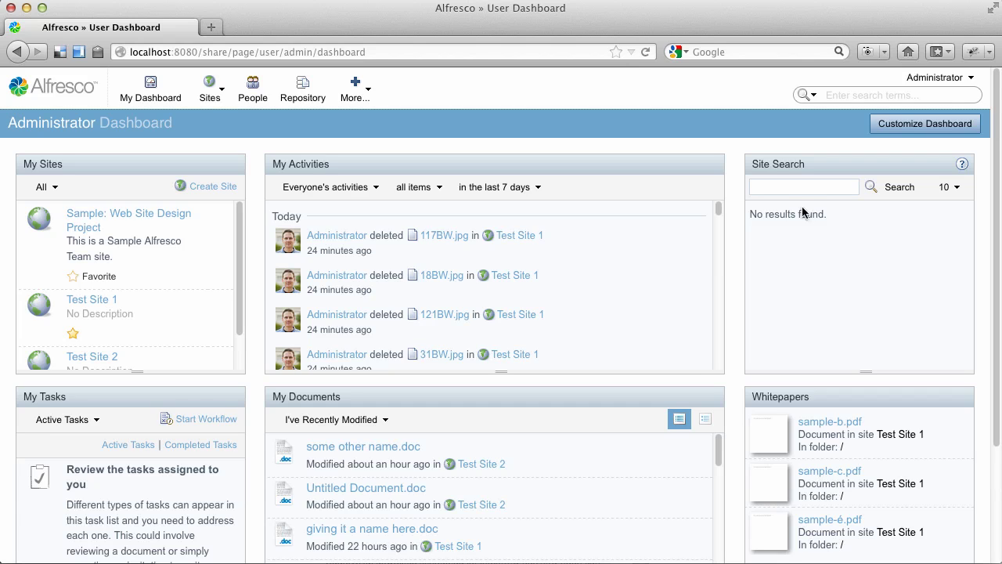
Search name:*movie*, then refine to 'name:*movie* and TEXT:blood' in Site Search.
click(791, 188)
text(name:*movie*)
key(Return)
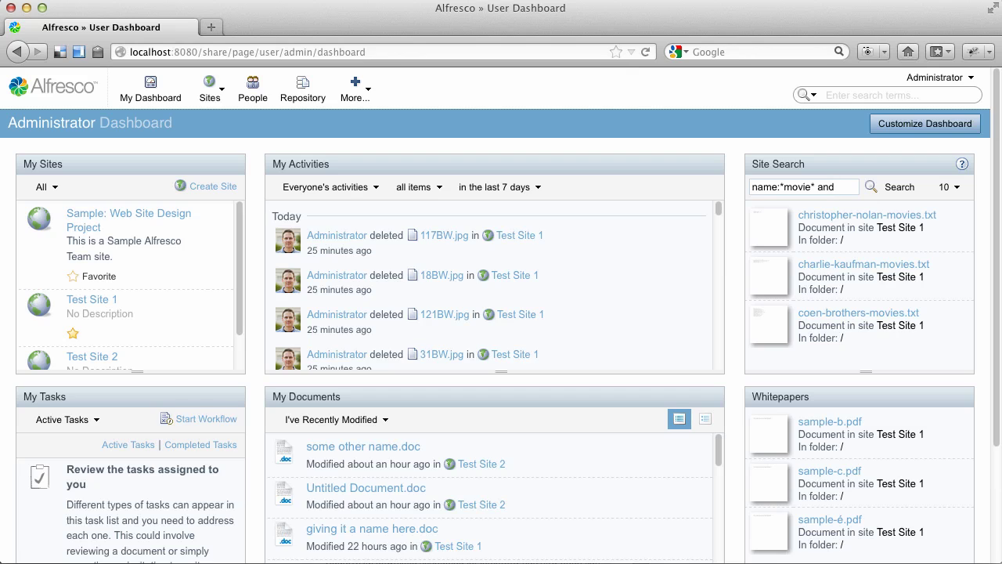
text(TEXT)
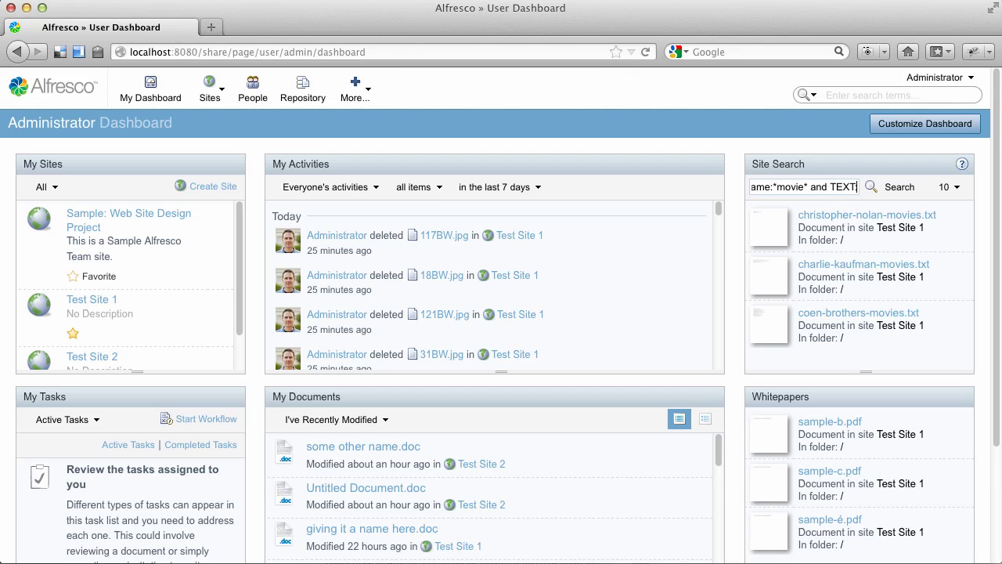
text(:blood)
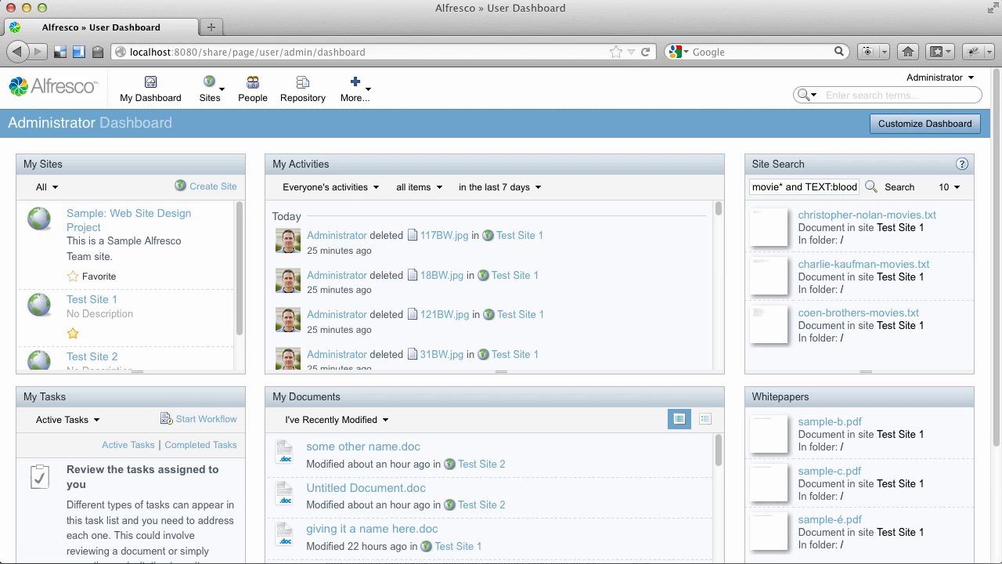
key(Return)
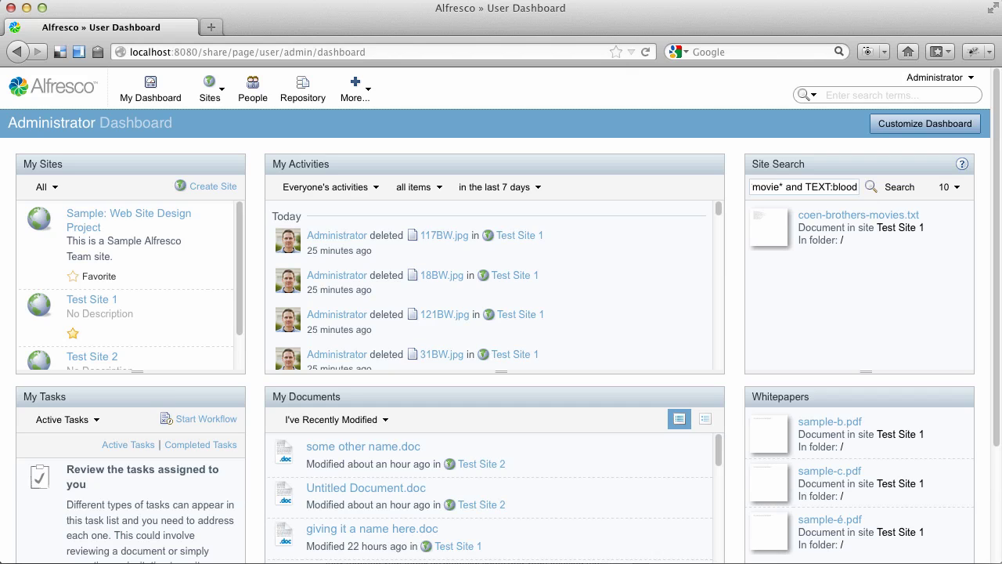
Place a My Discussions dashlet above My Activities in Column 2 and save.
click(926, 127)
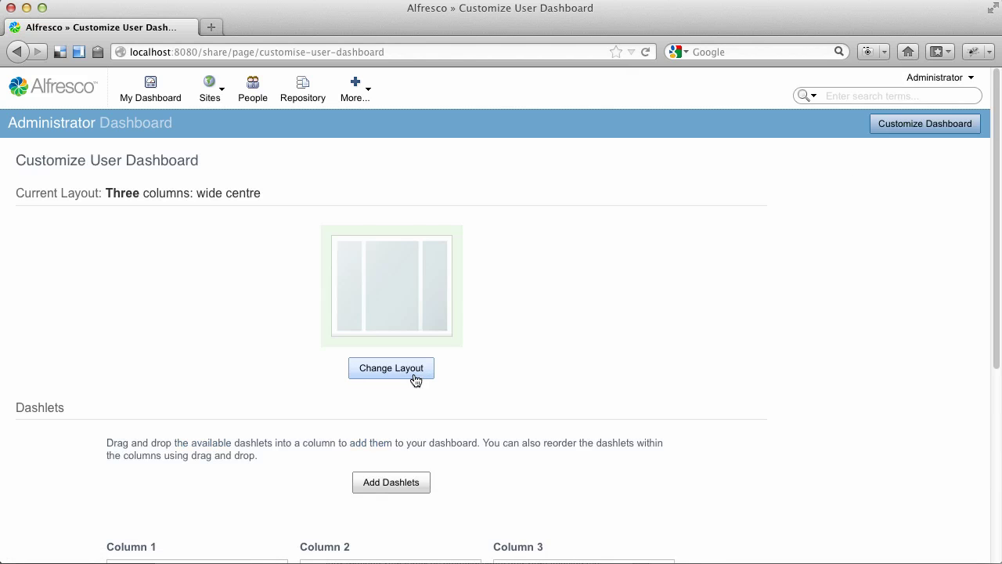
scroll(459, 387, down, 5)
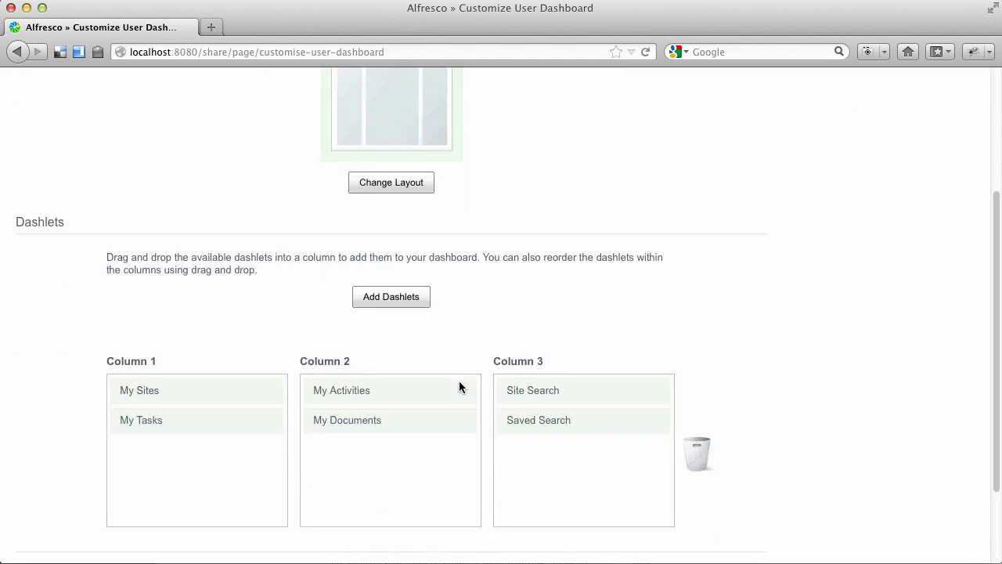
click(394, 237)
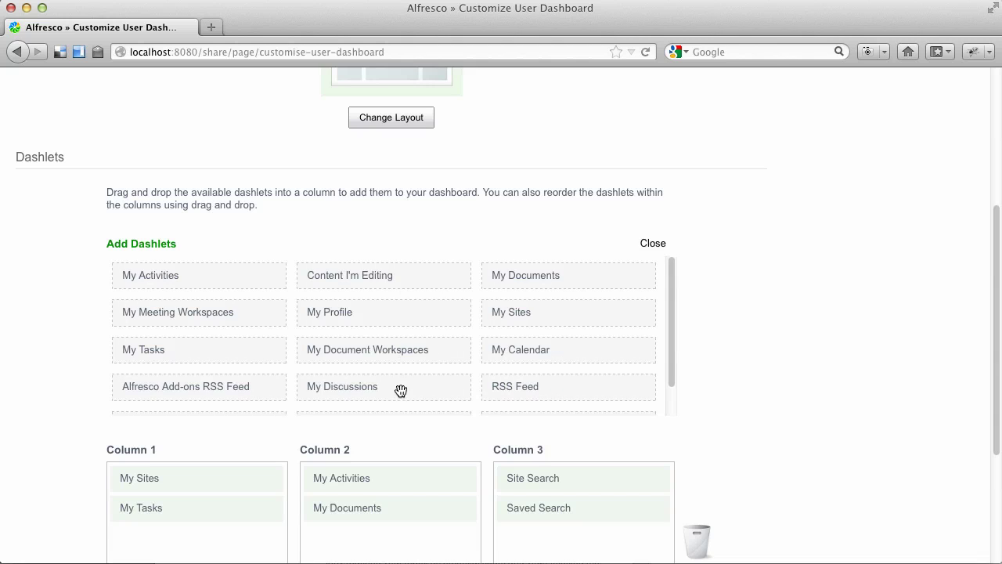
drag(400, 392, 409, 474)
scroll(778, 416, down, 3)
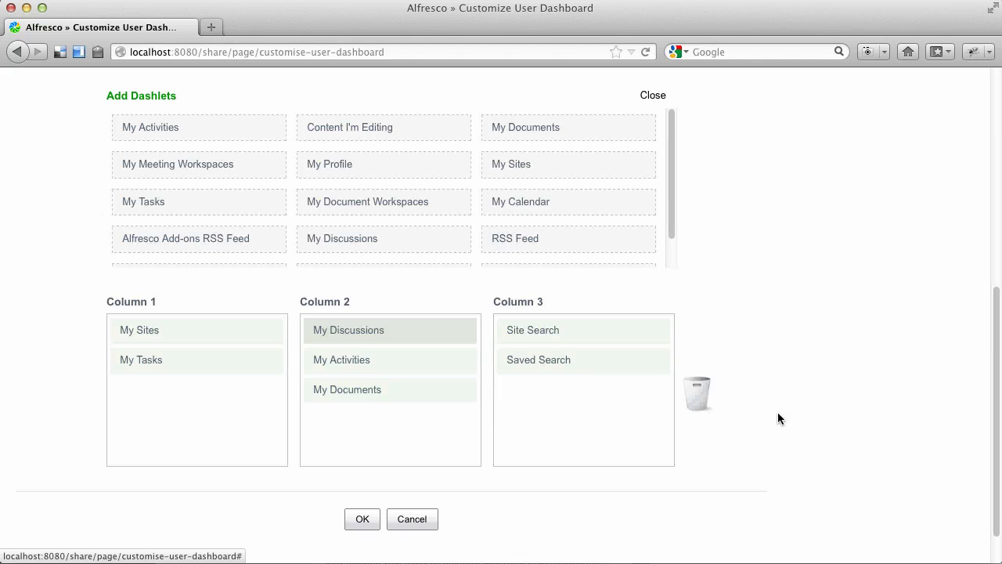
click(361, 516)
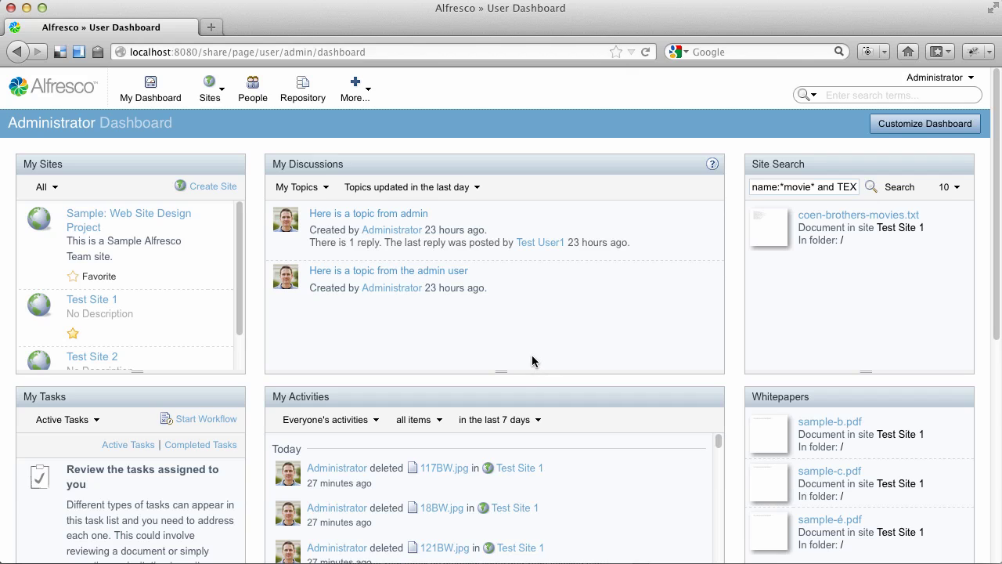
Set the My Discussions period filter to 'Topics updated in the last day'.
click(447, 187)
click(454, 221)
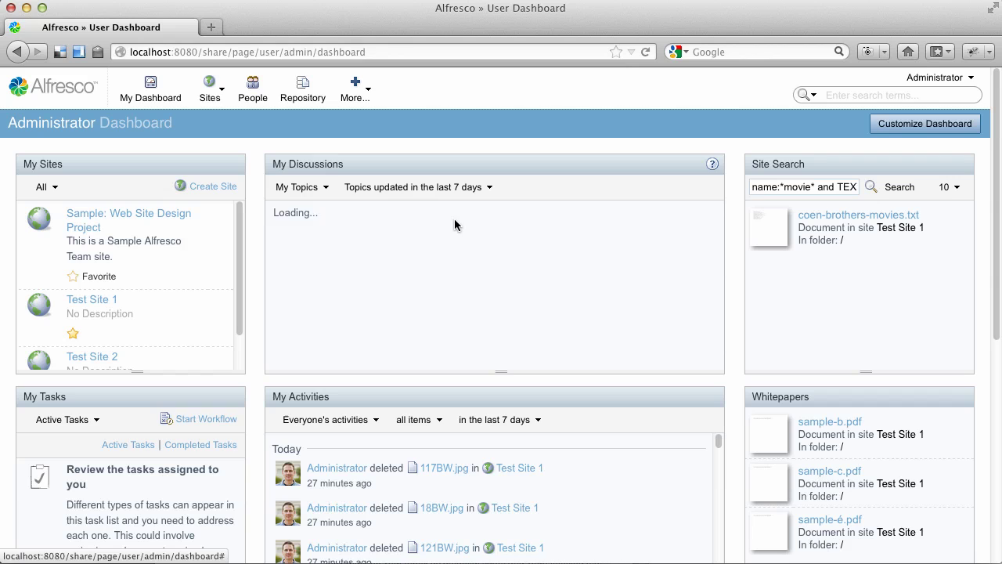
click(456, 194)
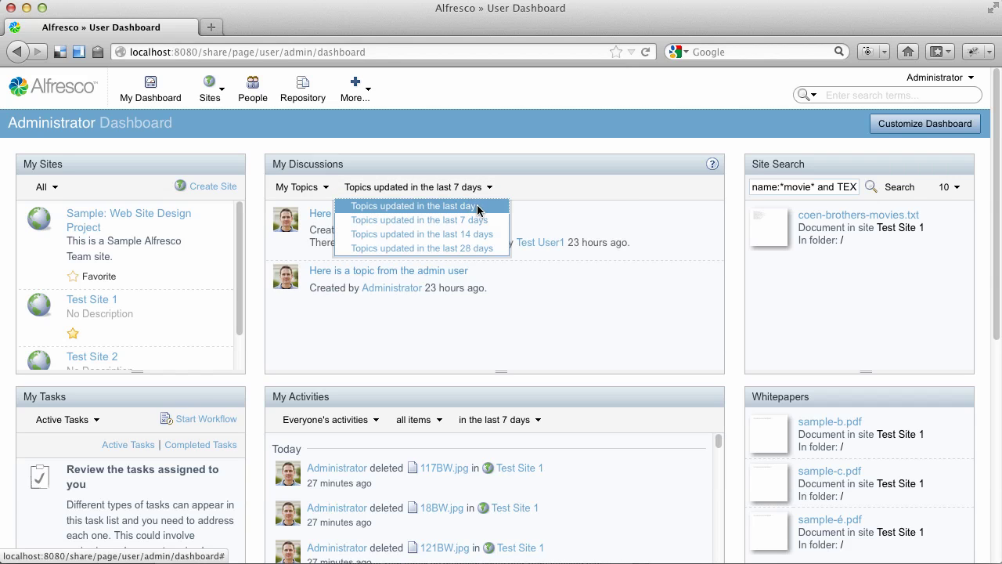
click(478, 206)
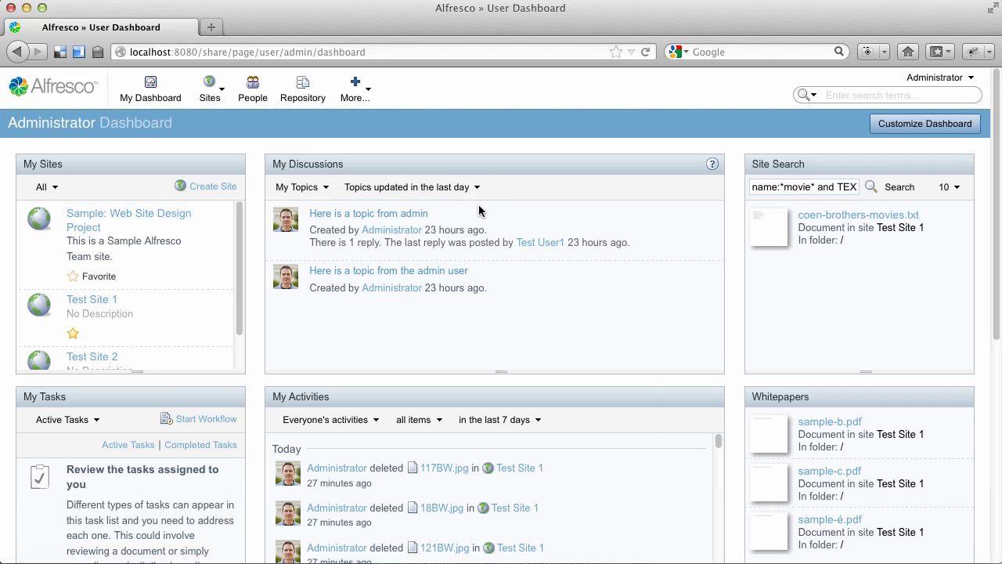
Switch My Discussions to All Topics, then back to My Topics.
click(311, 188)
click(324, 221)
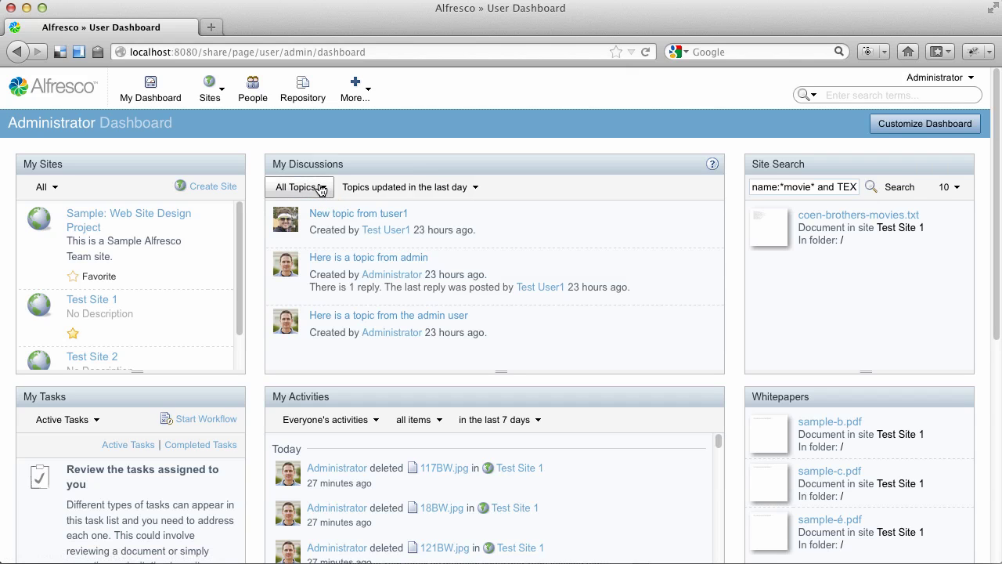
click(323, 188)
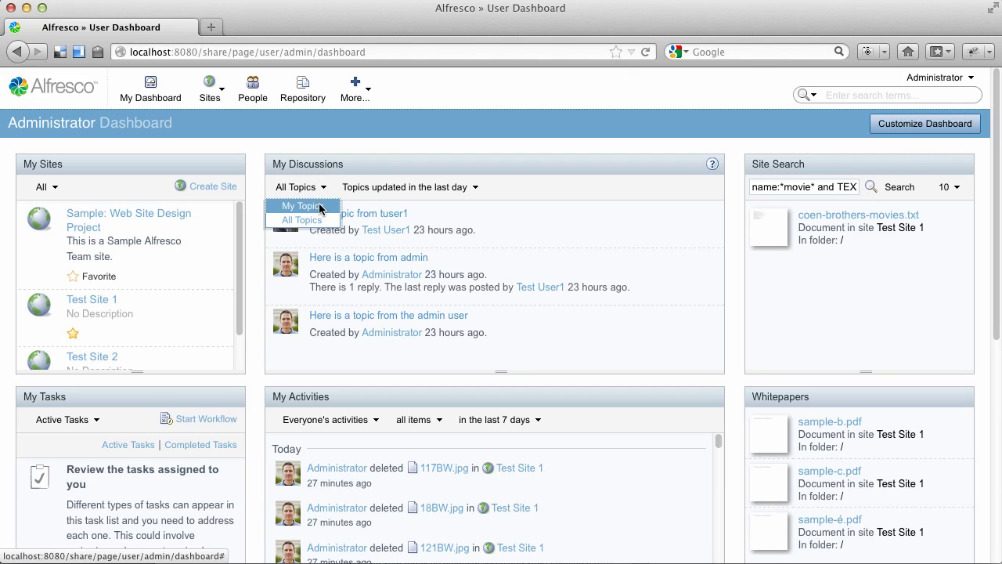
click(320, 208)
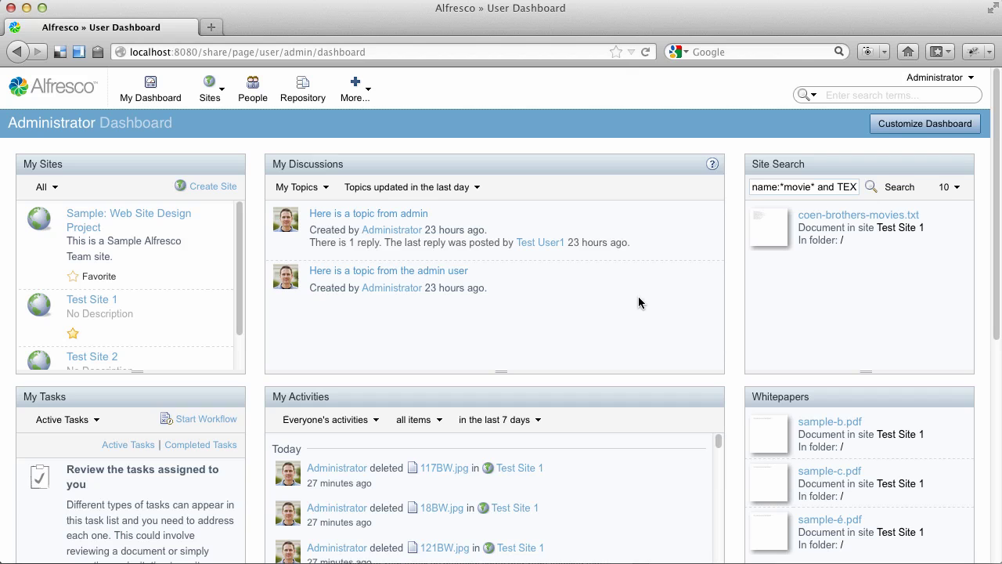
Start an Adhoc Workflow on coen-brothers-movies.txt.
click(870, 215)
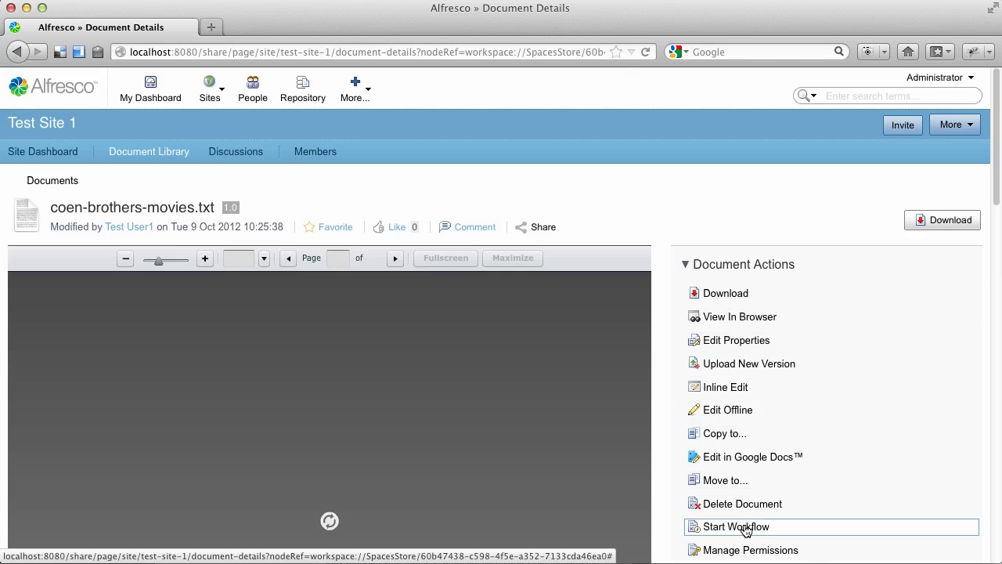
click(745, 528)
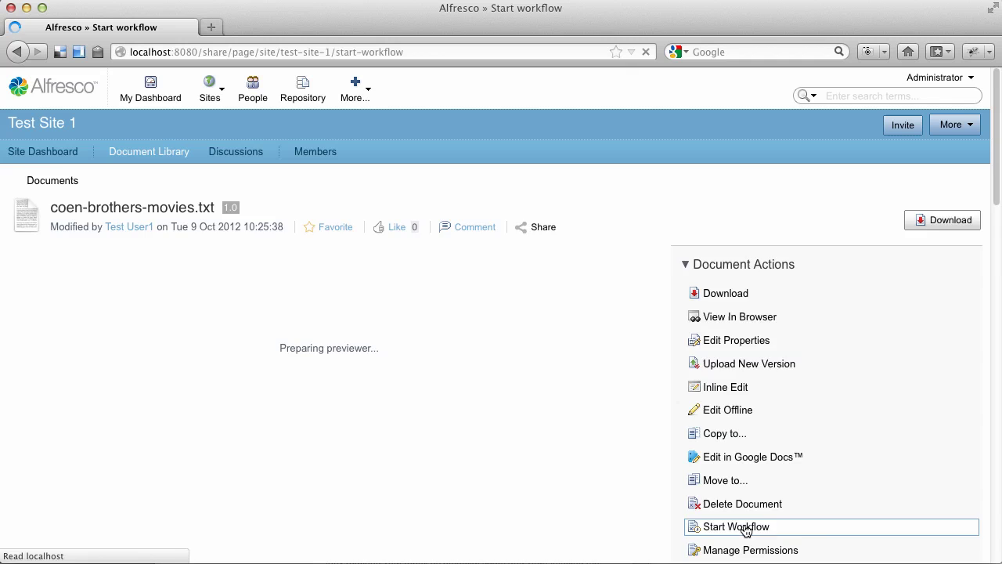
click(192, 222)
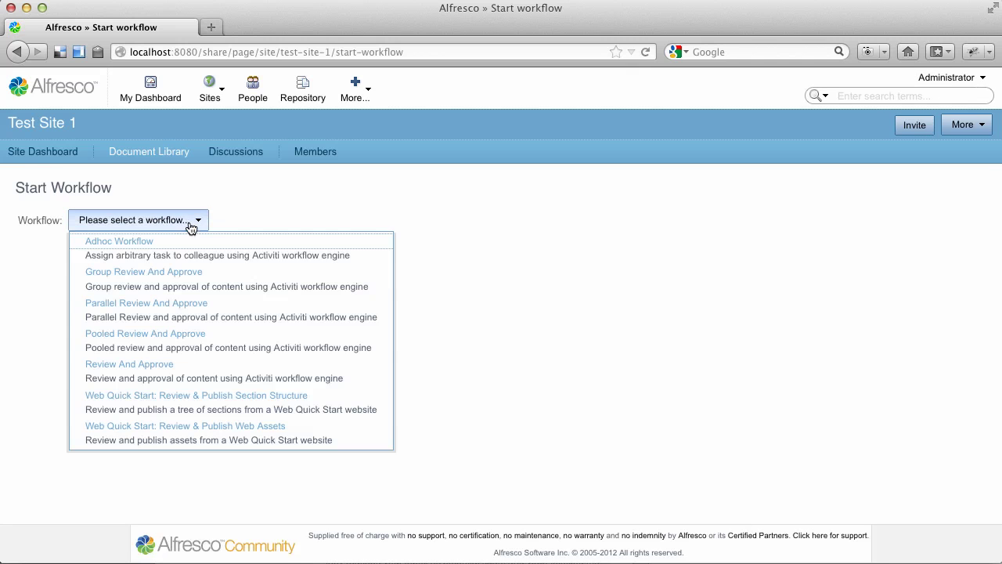
click(179, 246)
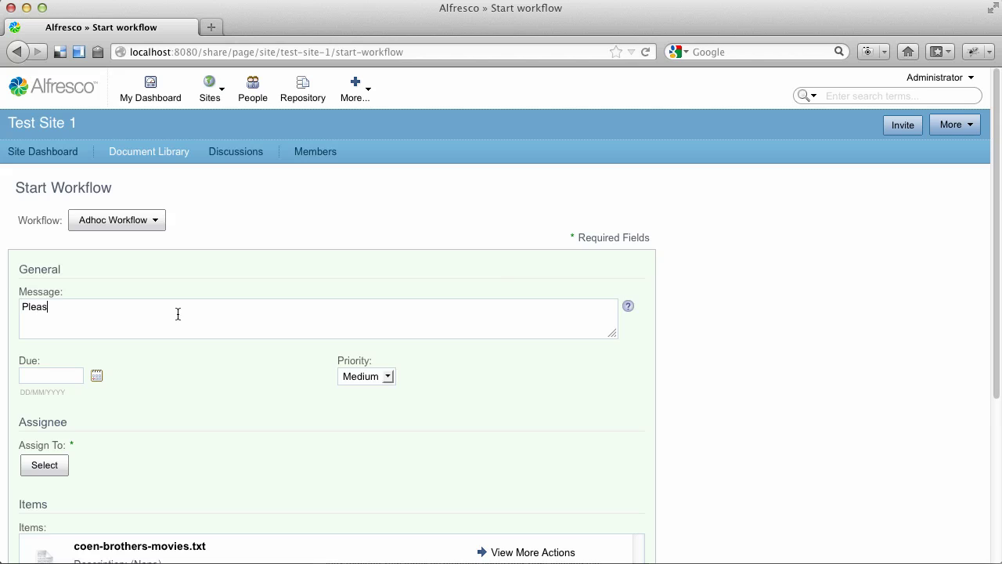
Enter the message 'Watch all of these this weekend…' and assign the first test user.
text(atch all of these this weekend and come to work next week in )
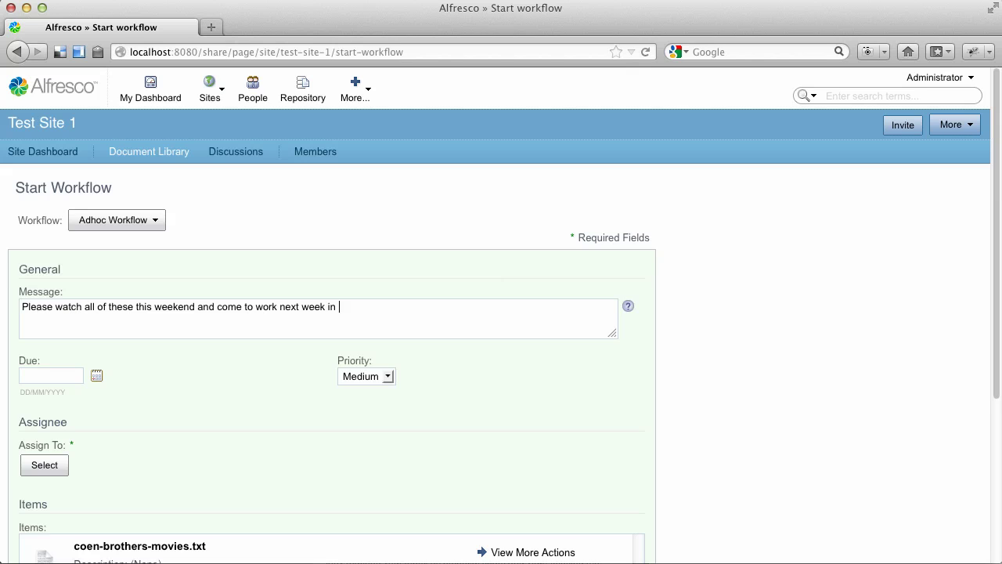
text(the proper state of mind.)
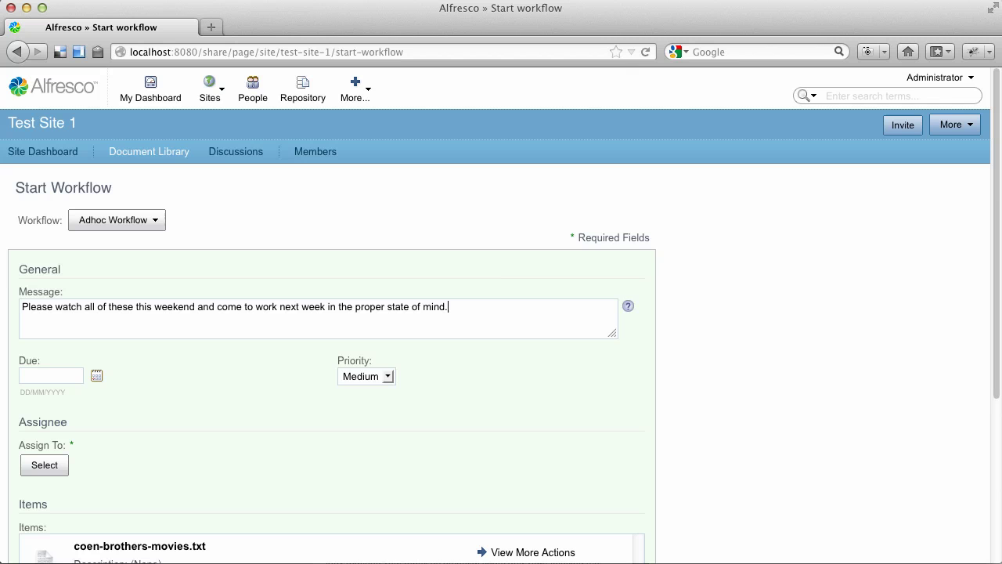
scroll(161, 362, down, 5)
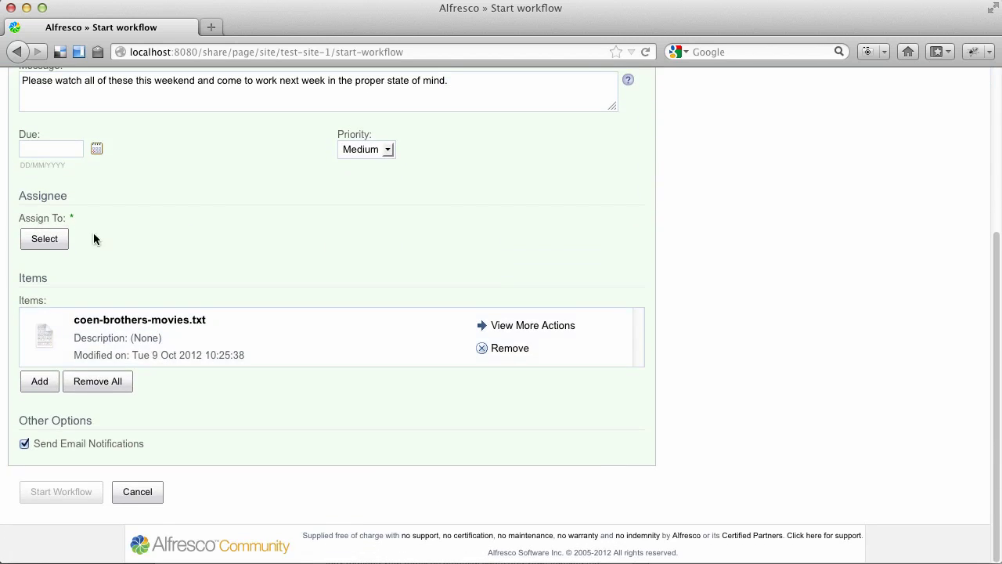
click(47, 244)
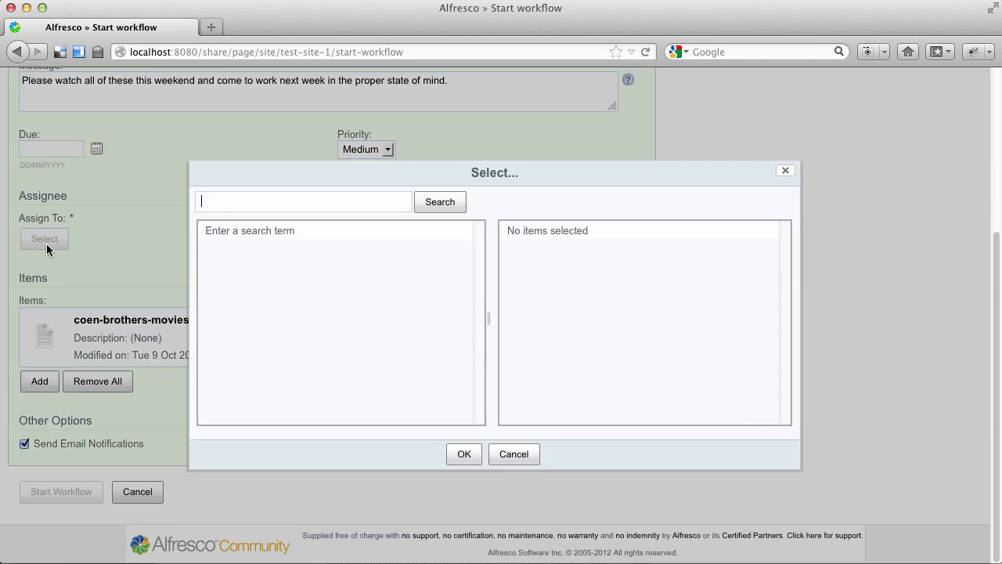
click(430, 207)
click(458, 238)
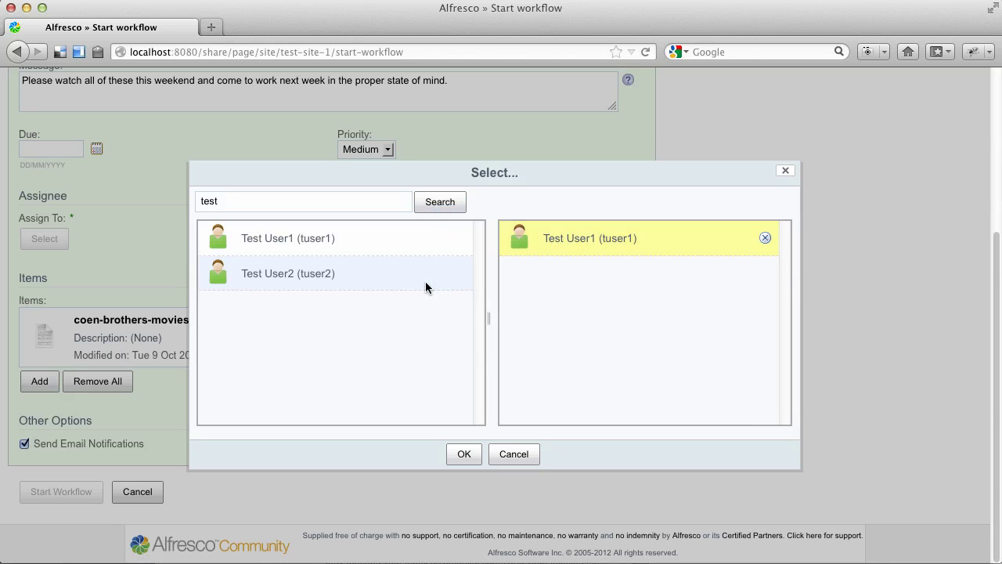
click(460, 454)
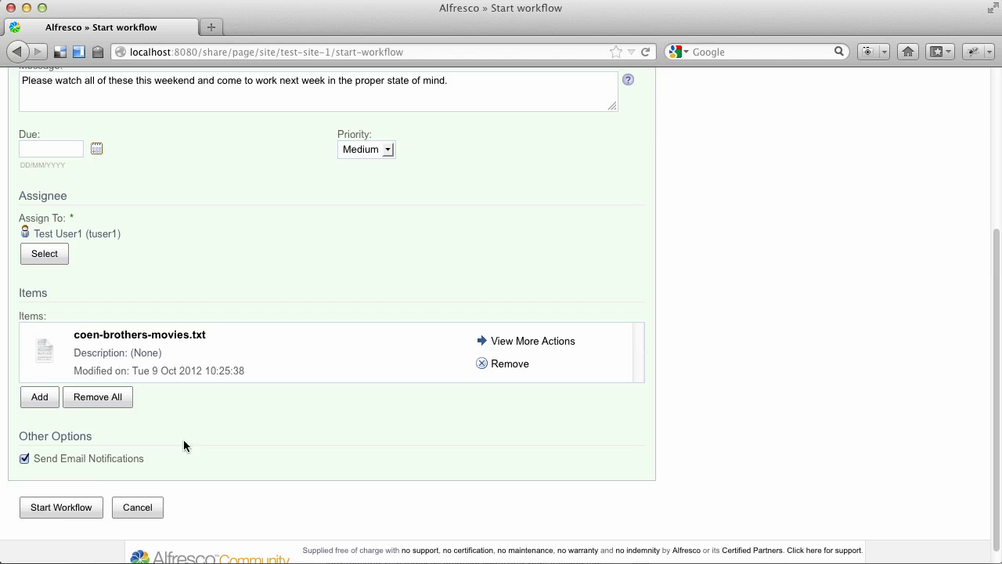
Launch the Adhoc workflow and log out of the administrator account.
click(70, 507)
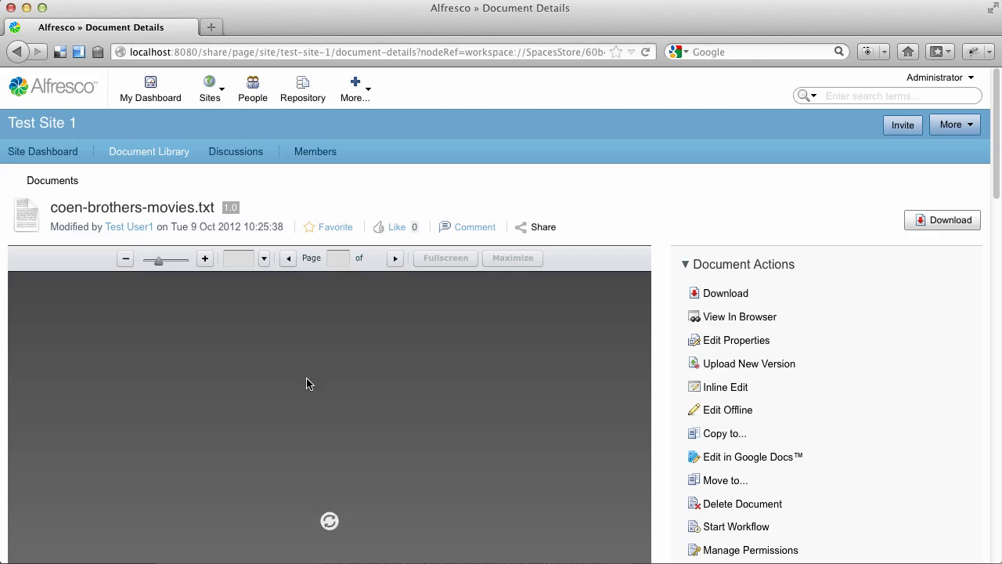
click(922, 81)
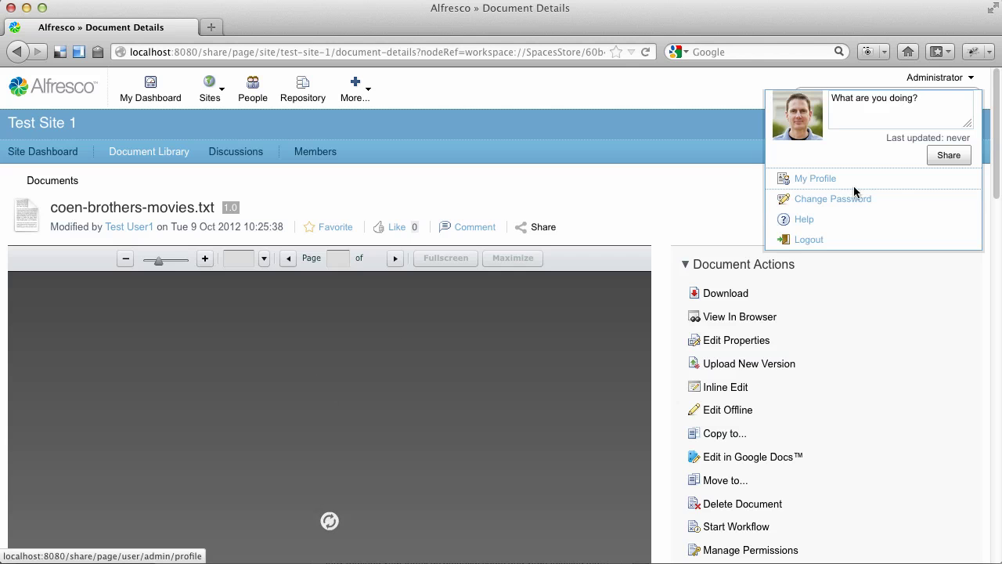
click(824, 238)
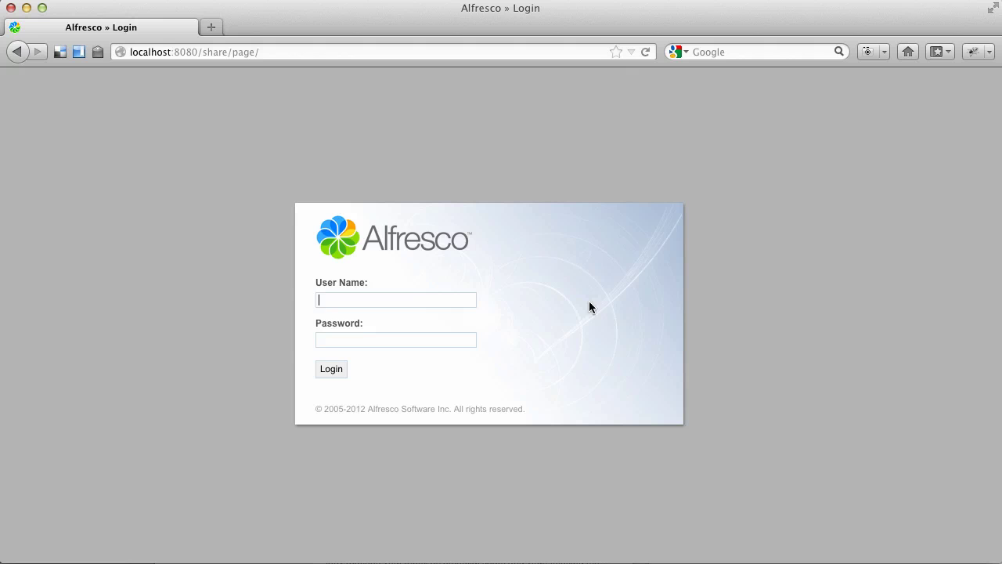
Log in as the assignee test user and scroll down to My Tasks.
text(tuser1)
key(Tab)
text(pa)
key(Return)
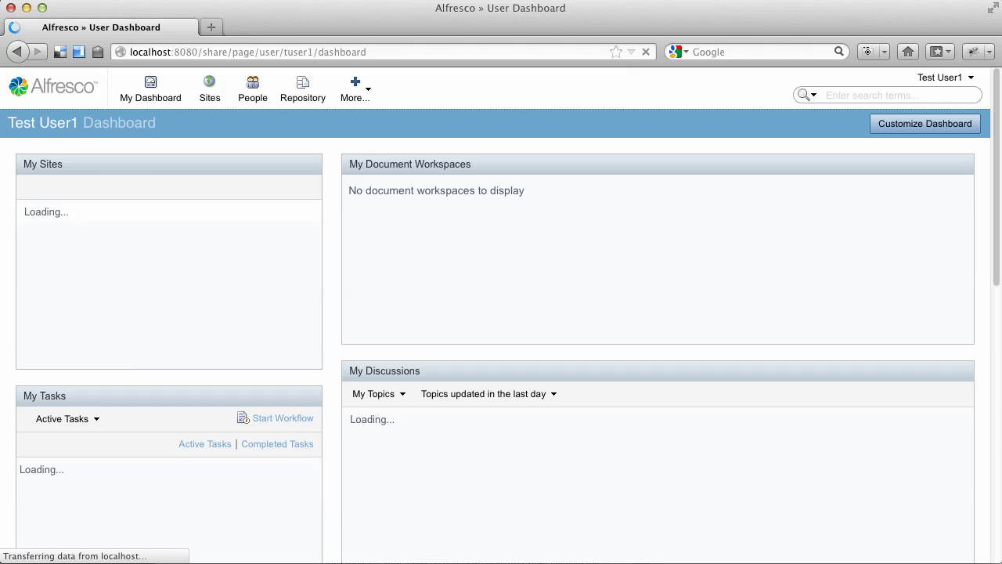
scroll(227, 310, down, 1)
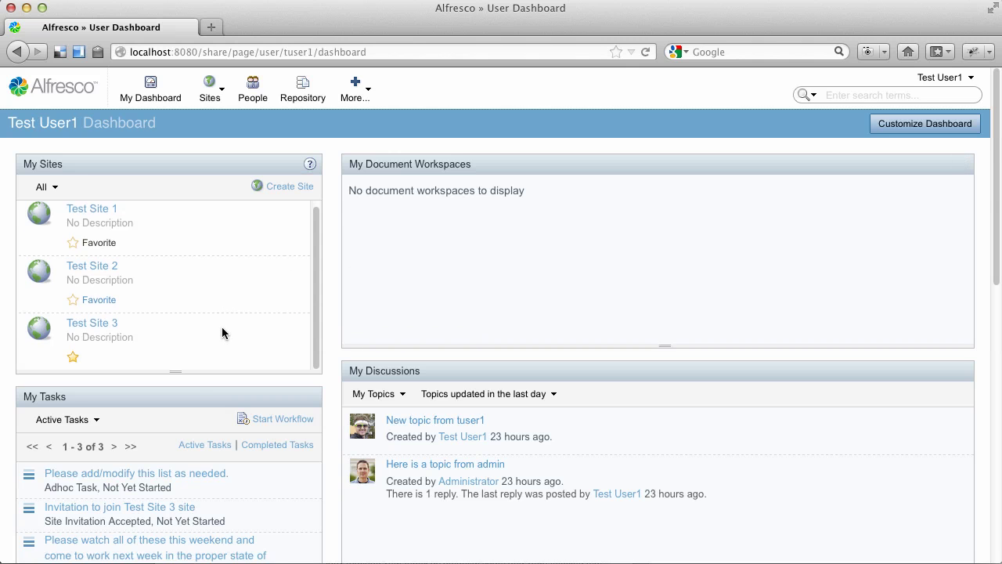
scroll(238, 470, down, 2)
scroll(237, 470, down, 1)
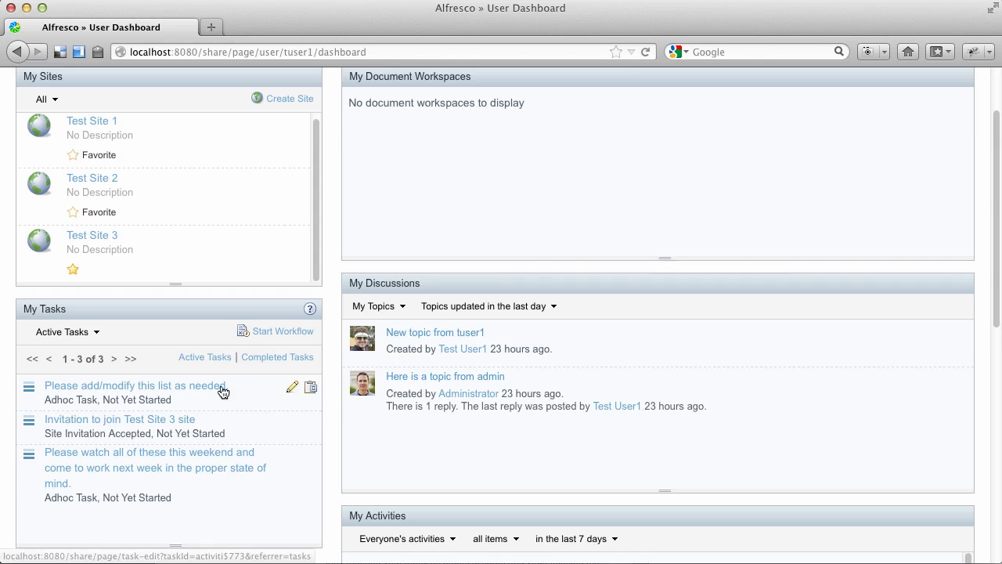
Open the My Tasks page and filter it to Active tasks.
click(272, 359)
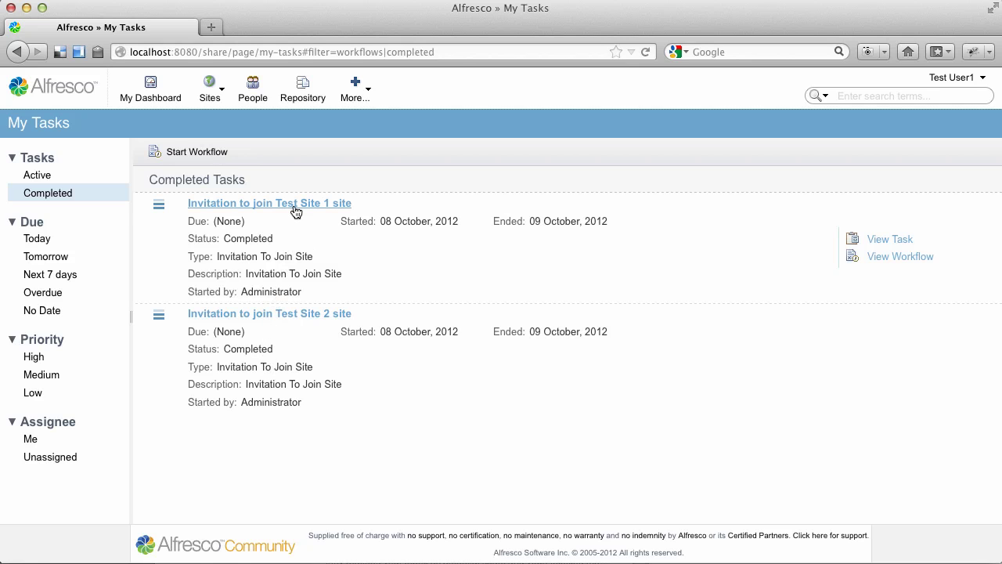
click(45, 180)
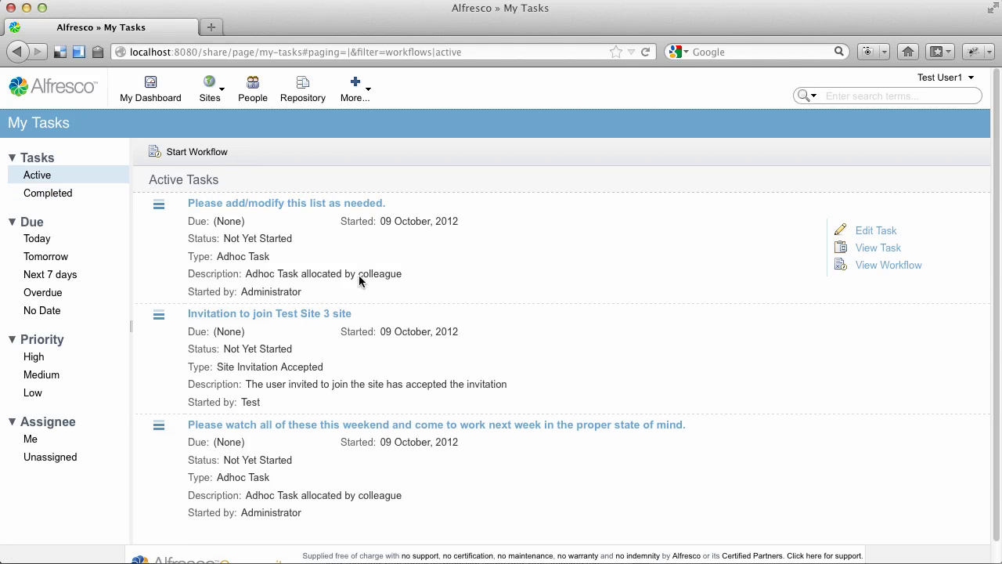
Mark the weekend-viewing Adhoc task done with comment 'The Dude Abides.', then show Completed tasks.
click(530, 428)
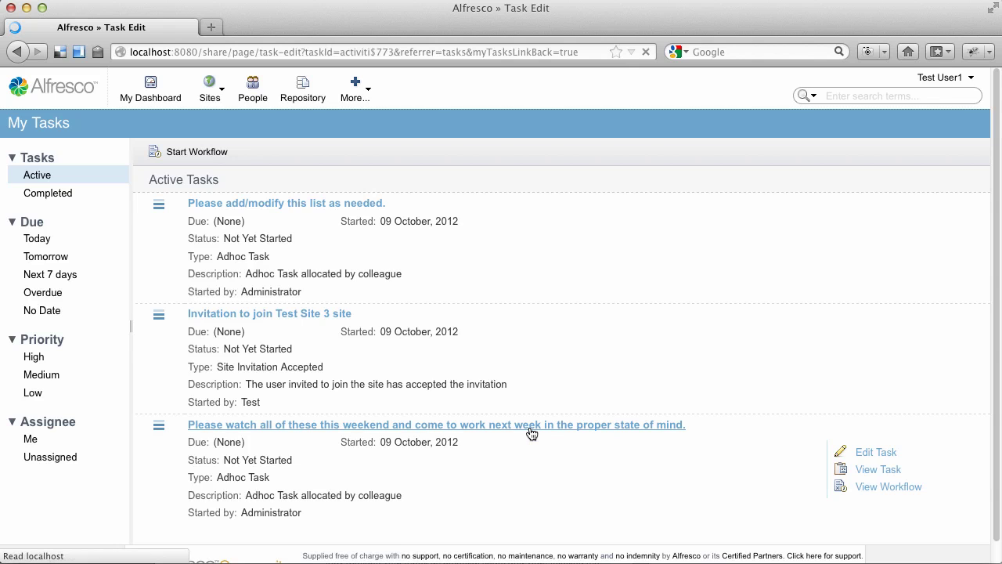
scroll(463, 401, down, 5)
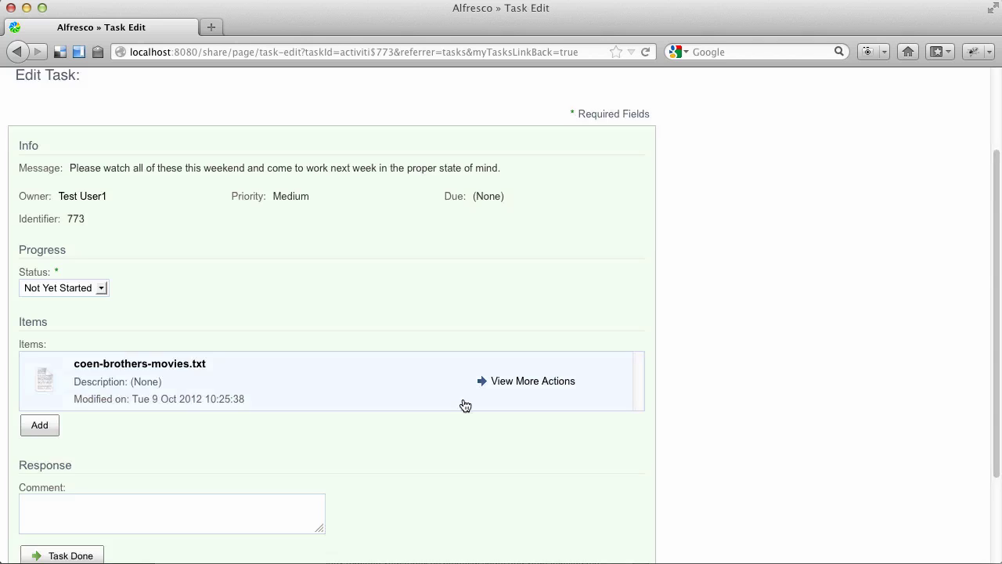
click(107, 399)
text(The Dude Abides.)
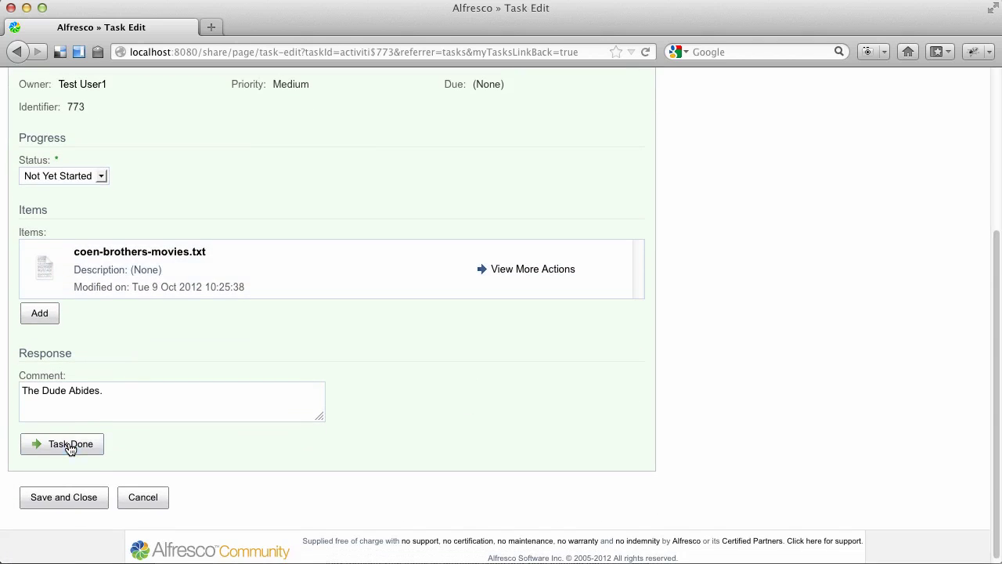
click(71, 446)
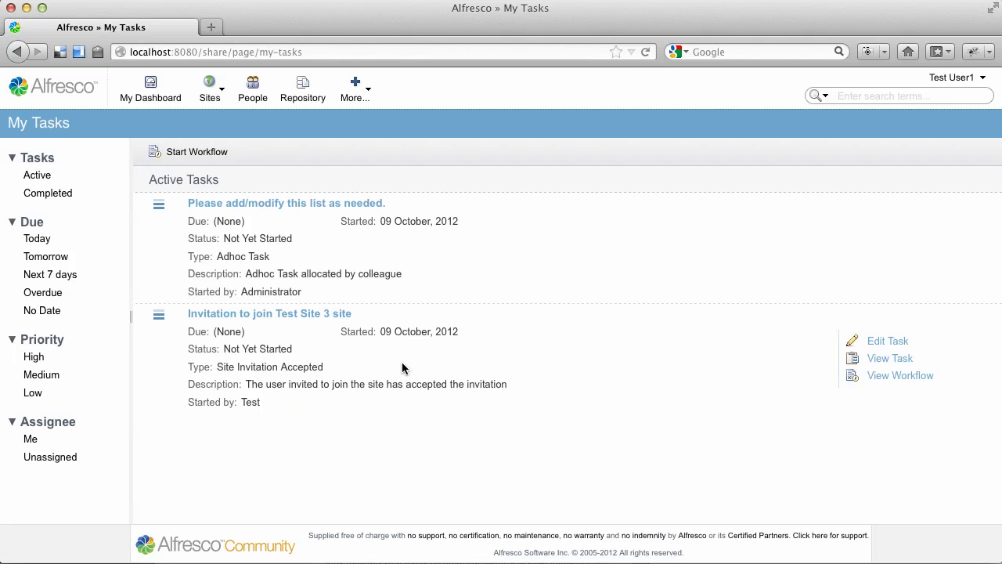
click(67, 194)
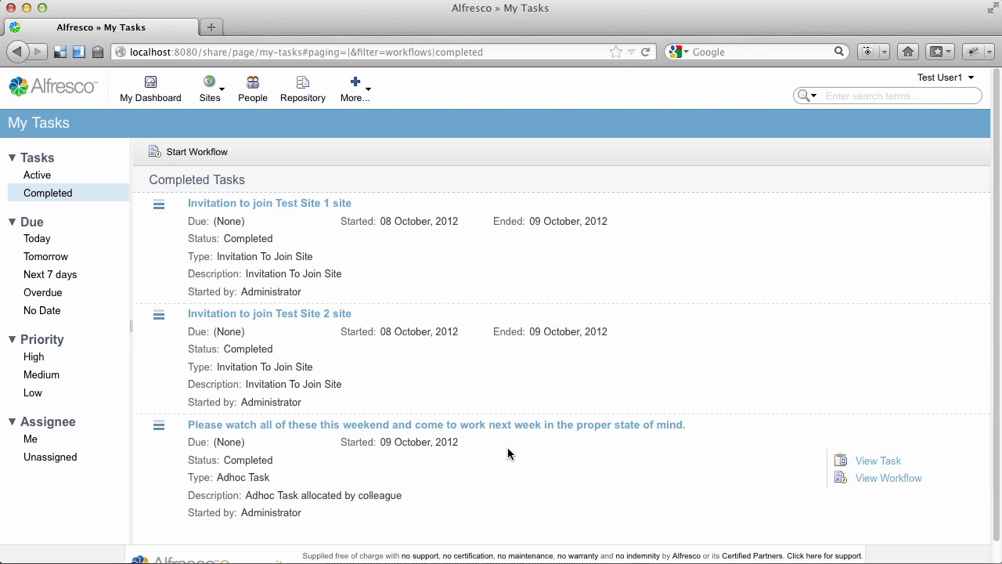
Log out of the current account and sign back in as admin.
click(927, 80)
click(821, 238)
text(a)
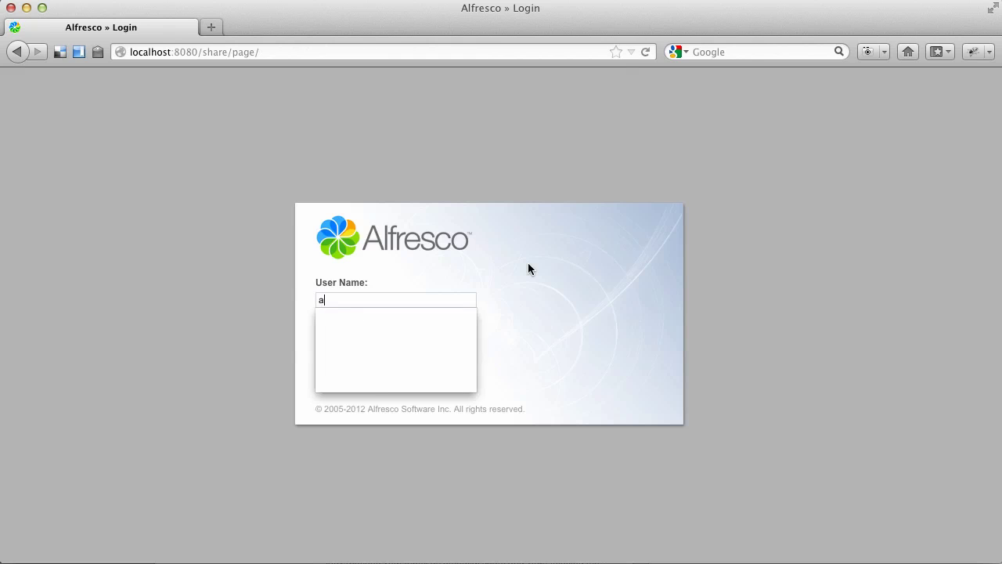
text(dmin)
key(Tab)
text(admin)
key(Return)
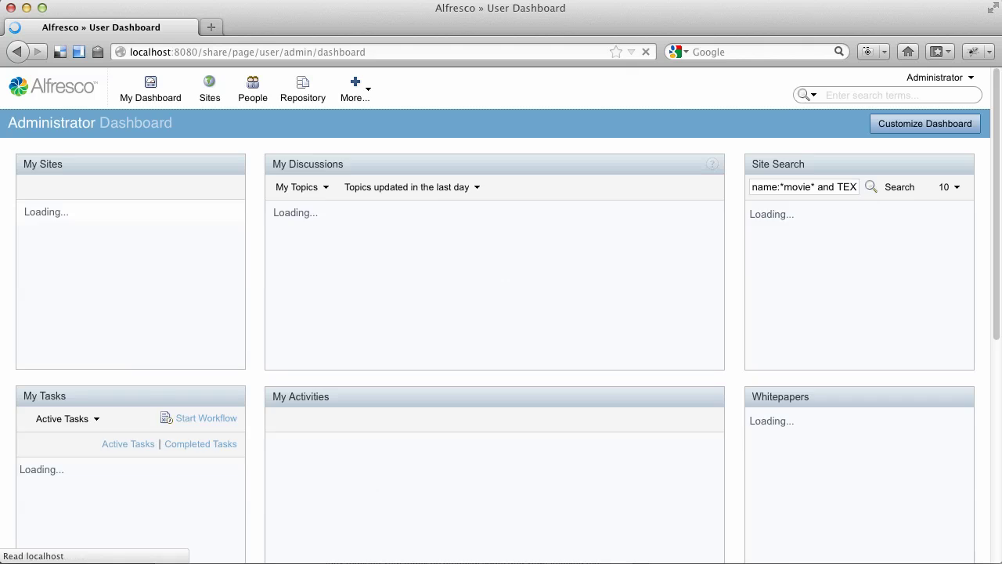
On Test Site 1's dashboard, place the Image Preview dashlet at the top of Column 2 and save the layout.
click(112, 302)
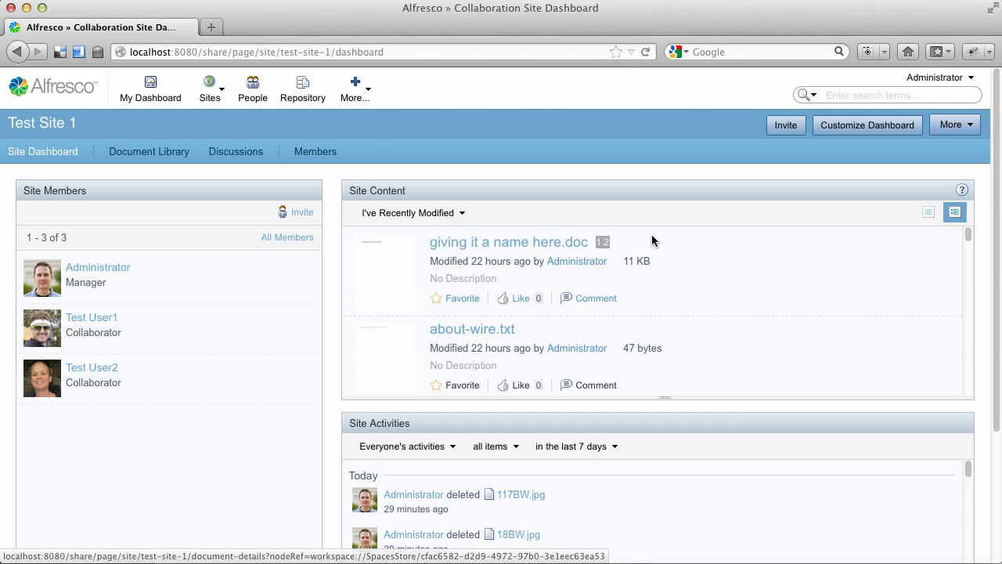
click(881, 133)
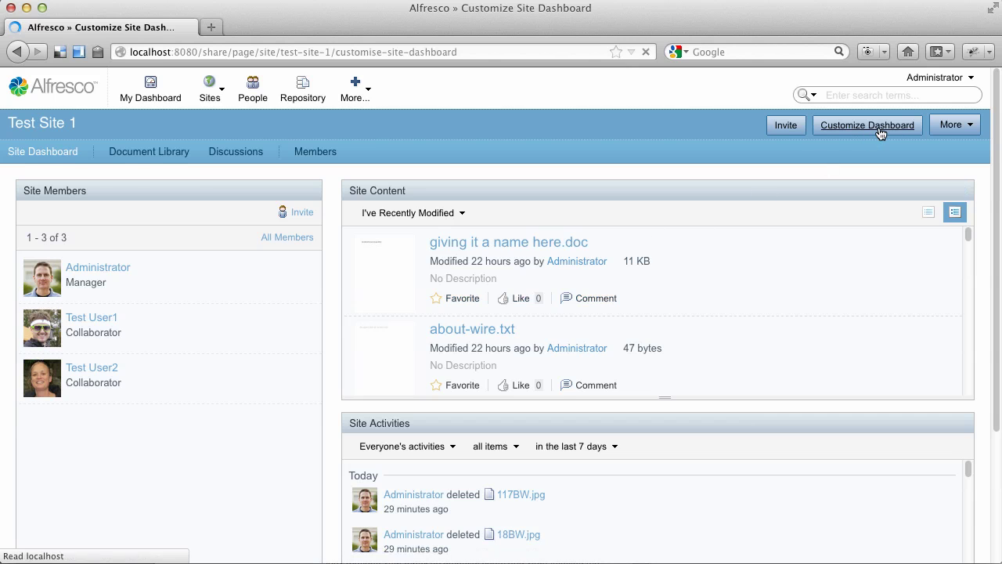
scroll(659, 295, down, 5)
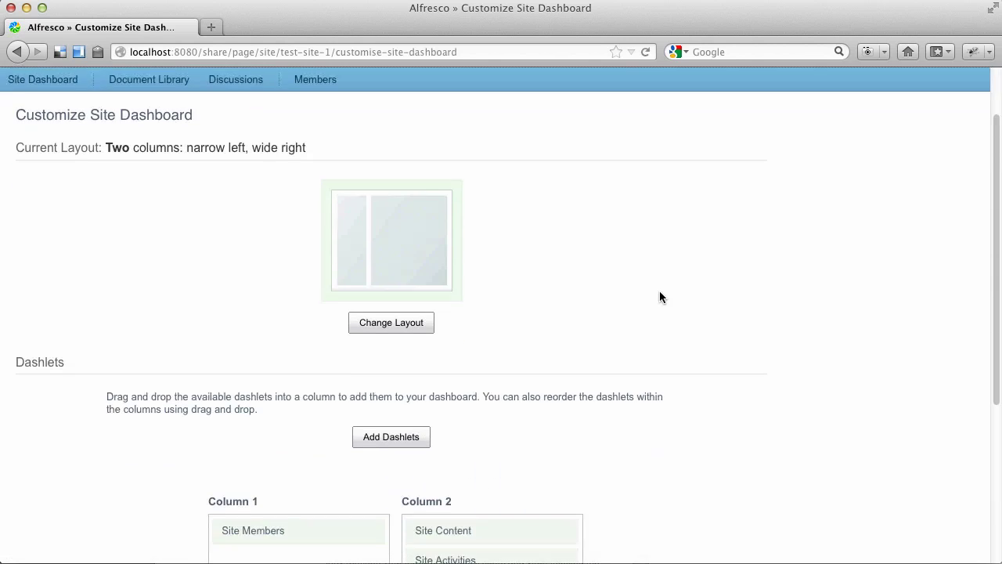
click(408, 329)
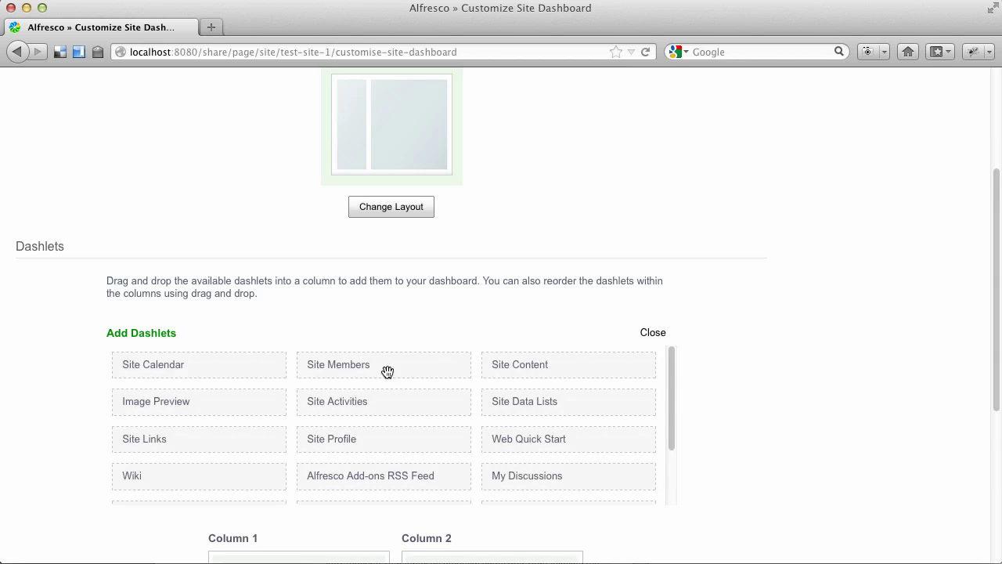
scroll(384, 373, down, 3)
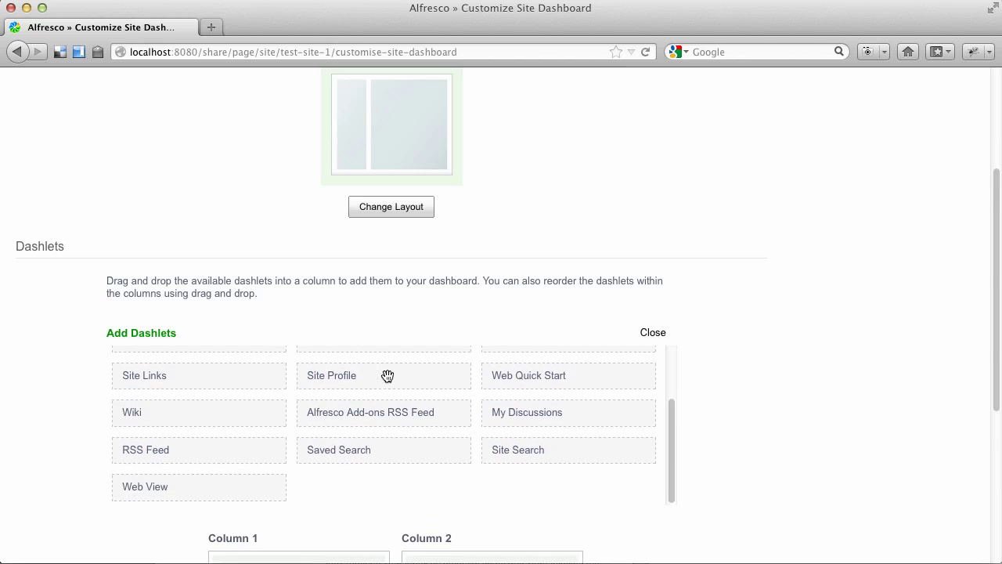
scroll(387, 375, up, 3)
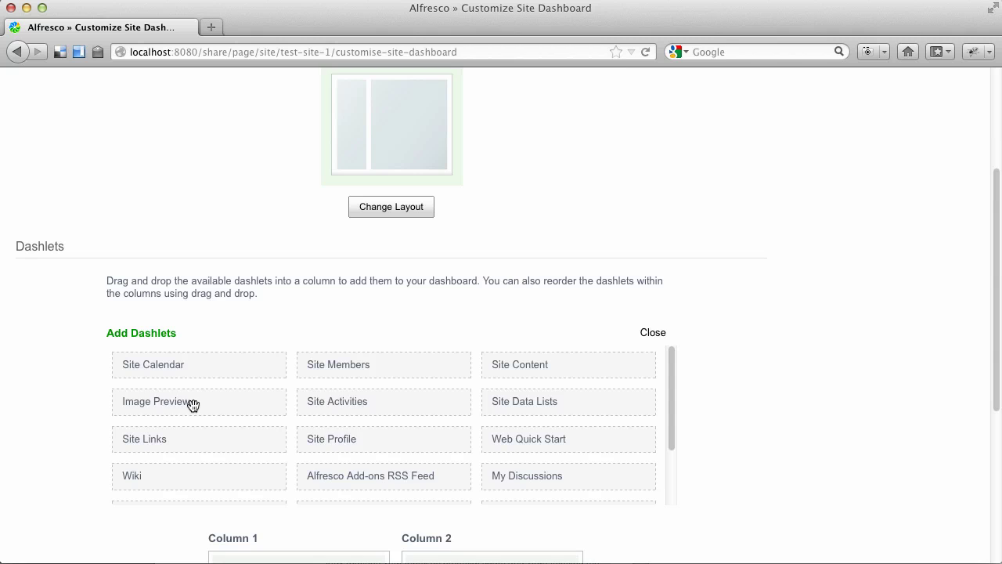
drag(193, 404, 492, 430)
scroll(658, 411, down, 3)
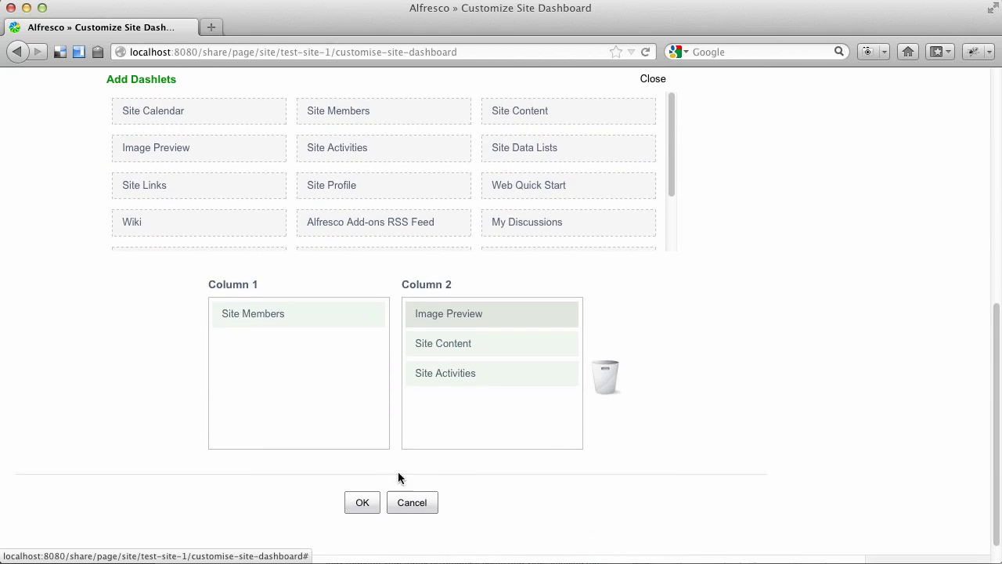
click(368, 503)
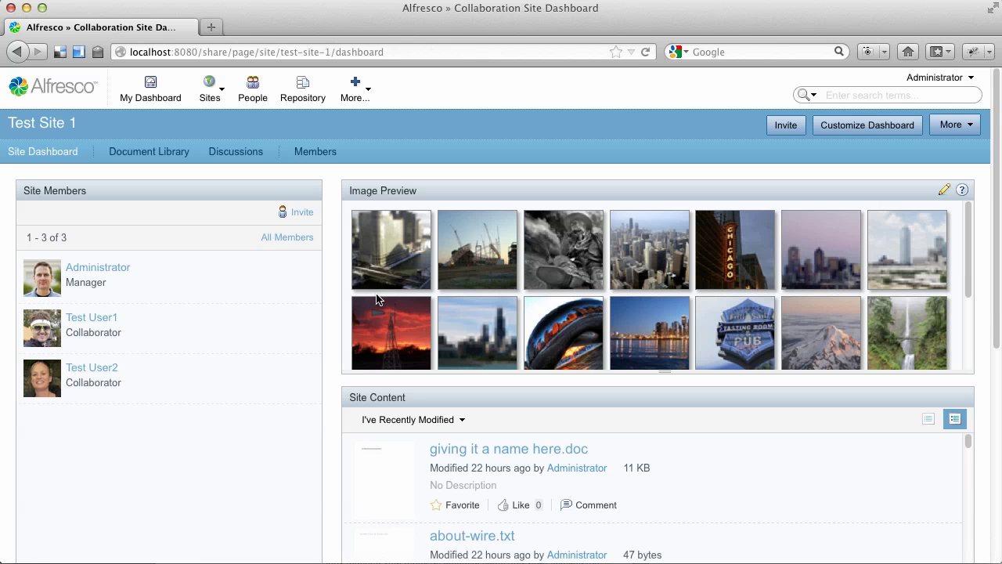
Set the Image Preview dashlet's folder to Portland Images under Documents.
scroll(969, 271, down, 1)
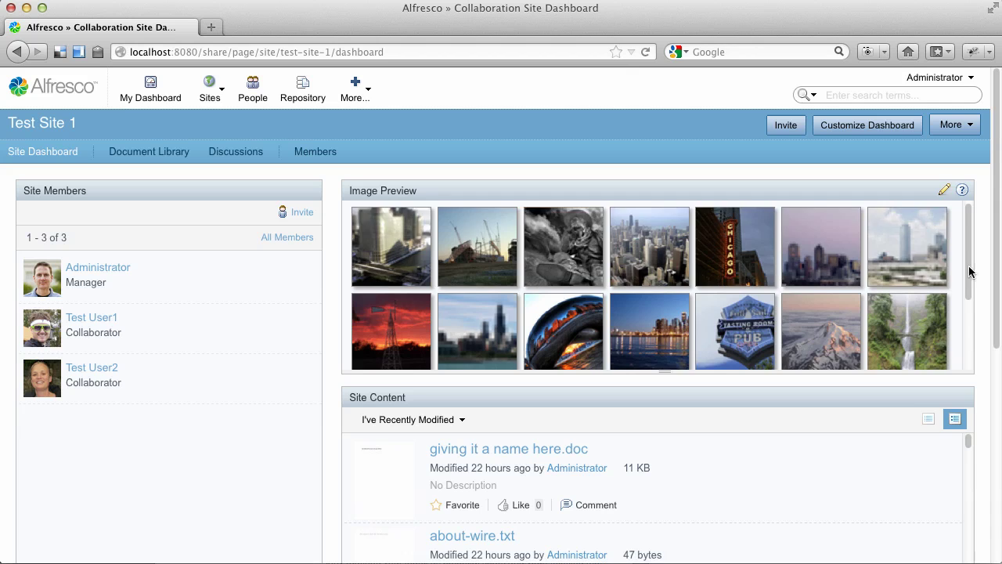
mouse_move(969, 272)
mouse_down()
mouse_move(966, 339)
mouse_move(971, 264)
mouse_up()
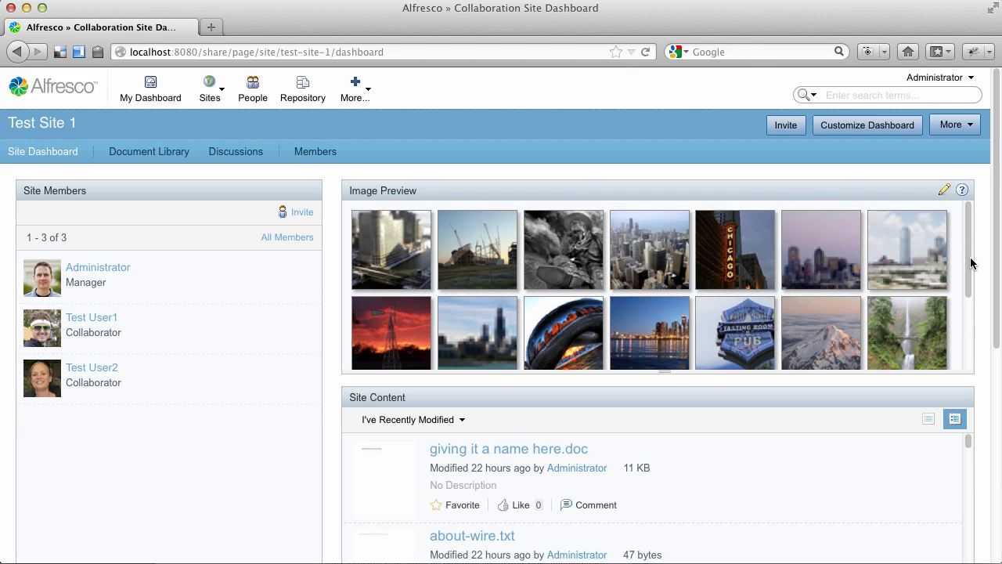
click(945, 193)
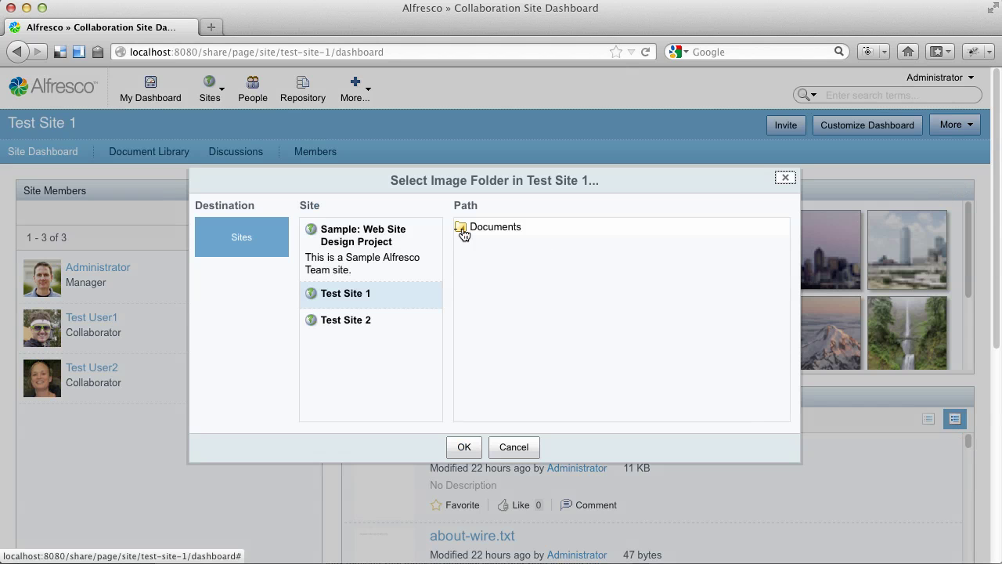
click(462, 229)
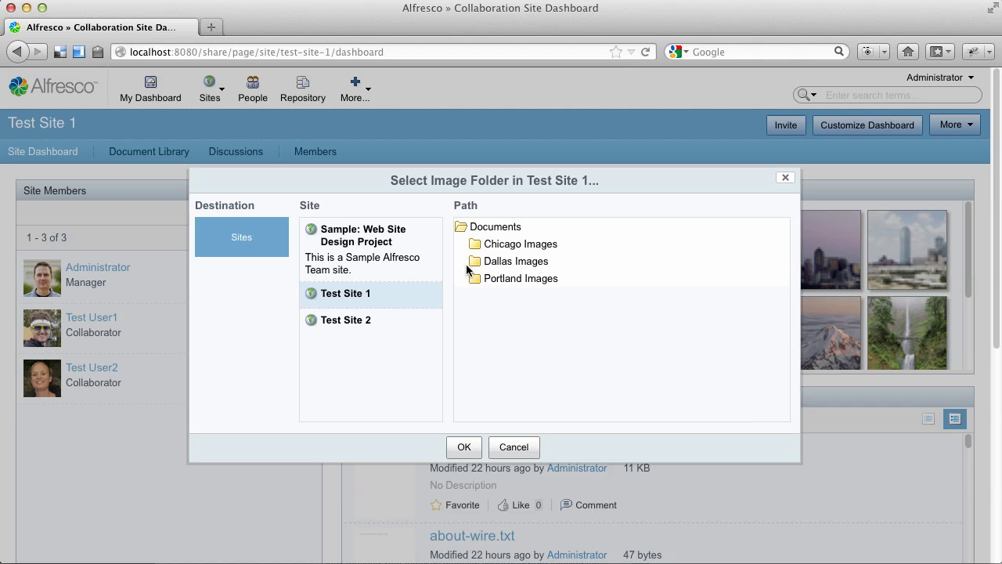
click(473, 280)
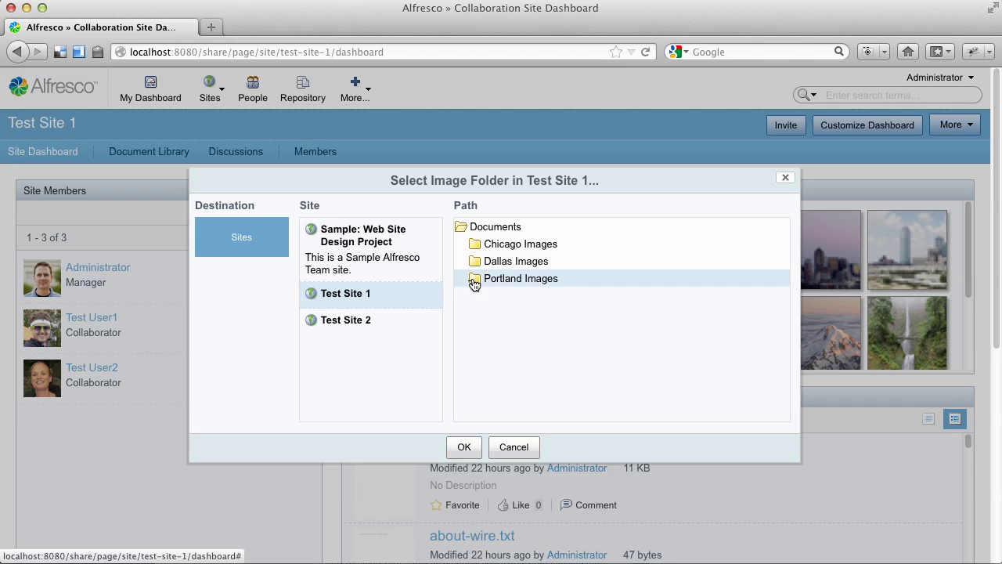
click(464, 447)
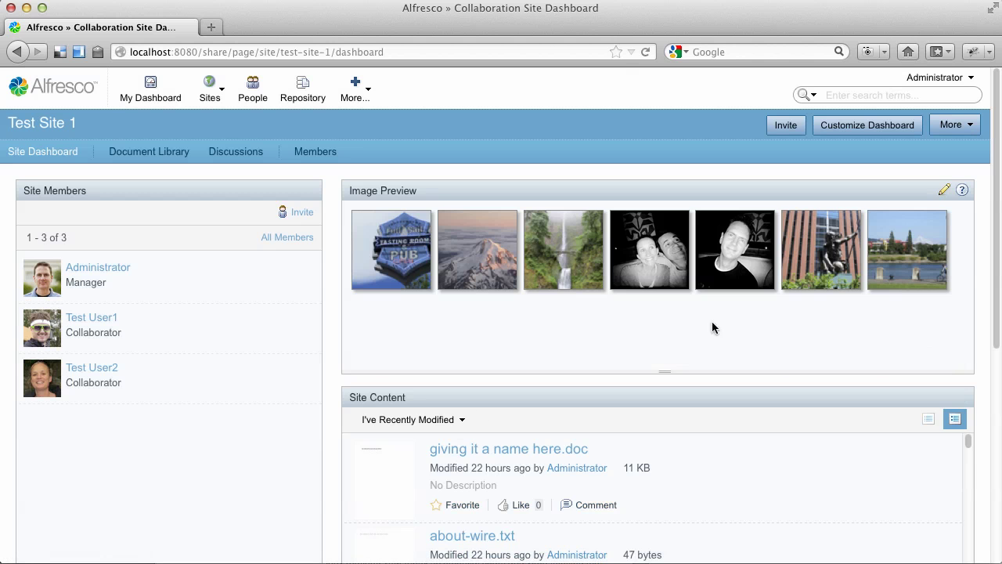
Change the dashlet's folder to Chicago Images, then reopen the folder settings and confirm them again.
click(945, 191)
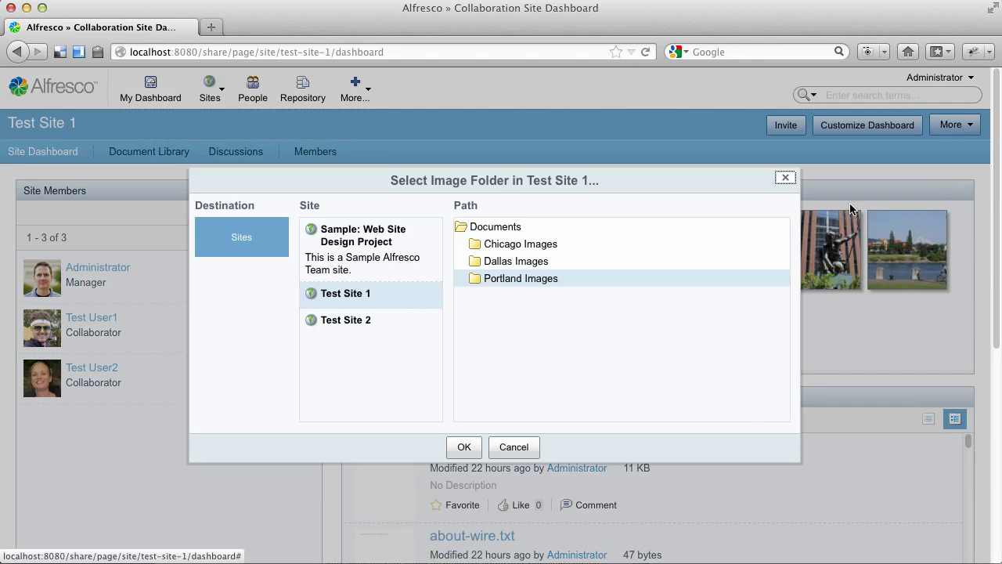
click(497, 244)
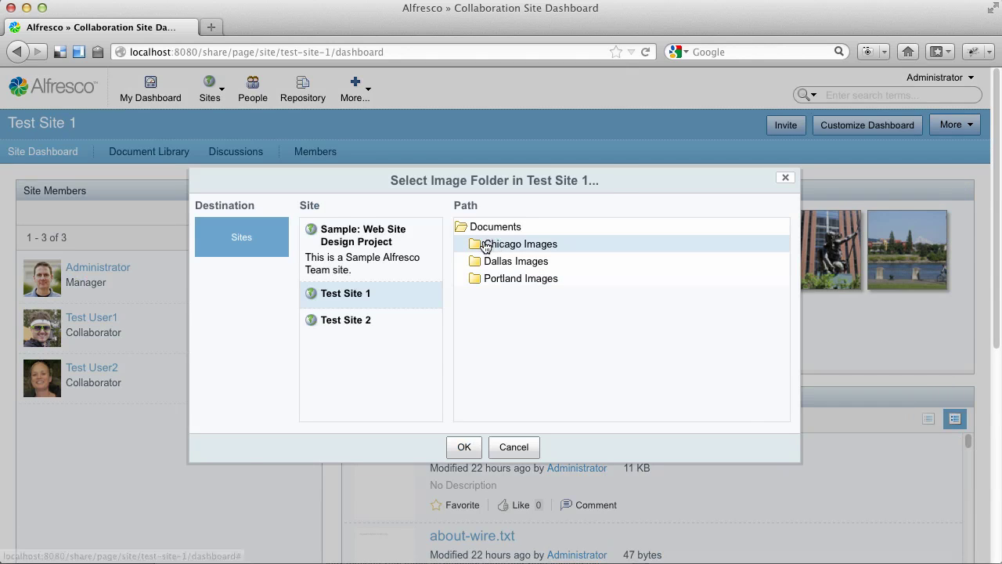
click(464, 447)
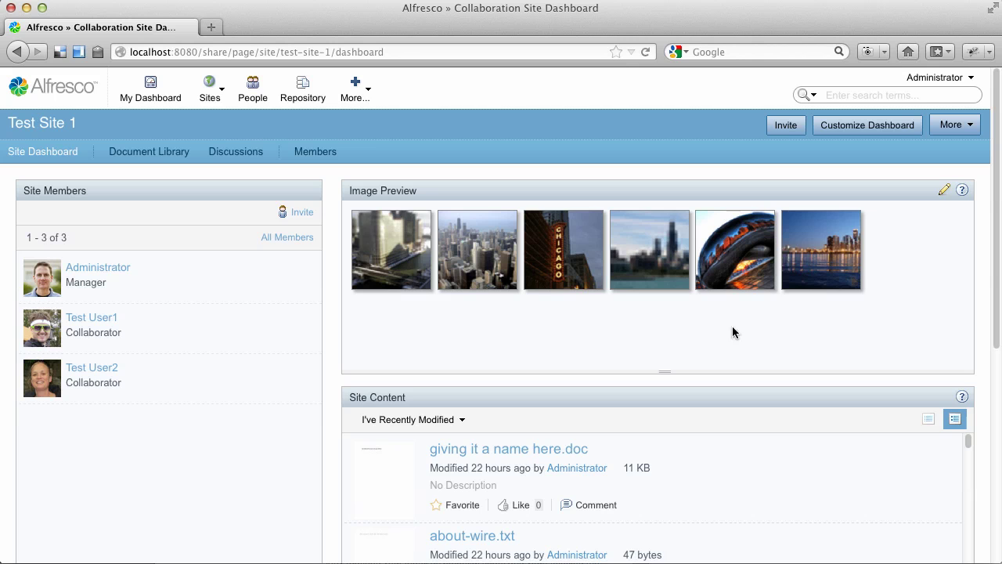
click(944, 192)
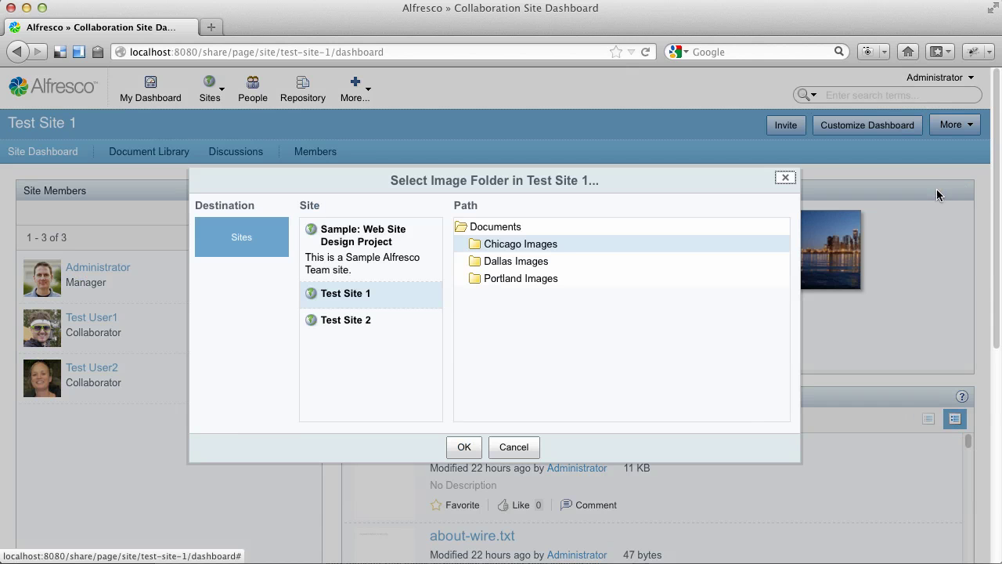
click(465, 447)
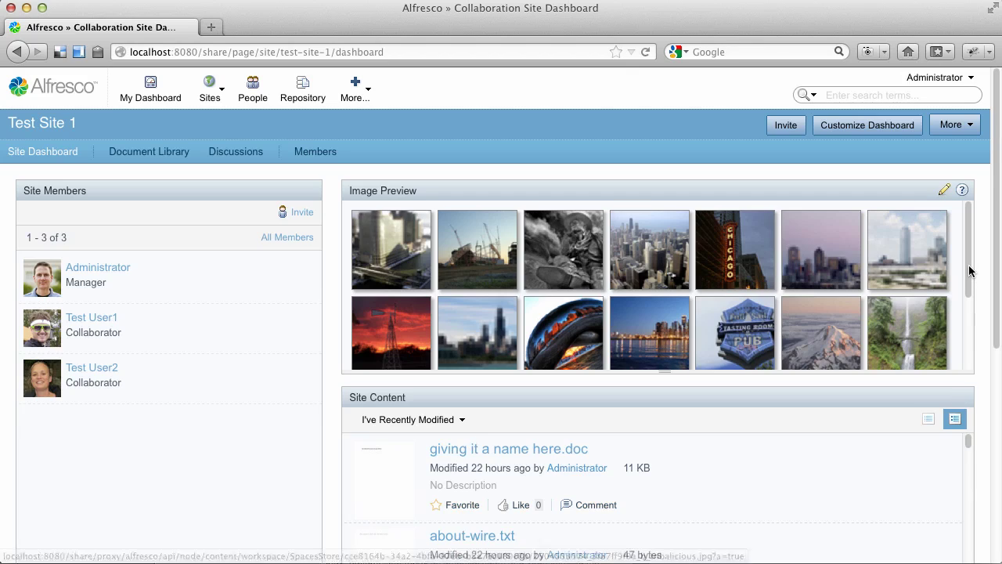
mouse_move(968, 274)
mouse_down()
mouse_move(971, 356)
mouse_move(977, 291)
mouse_up()
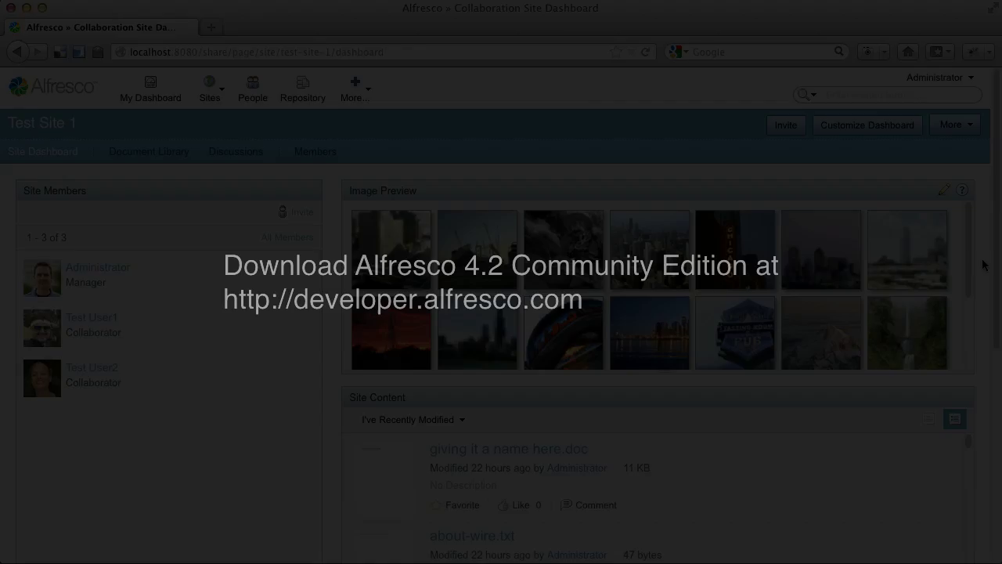